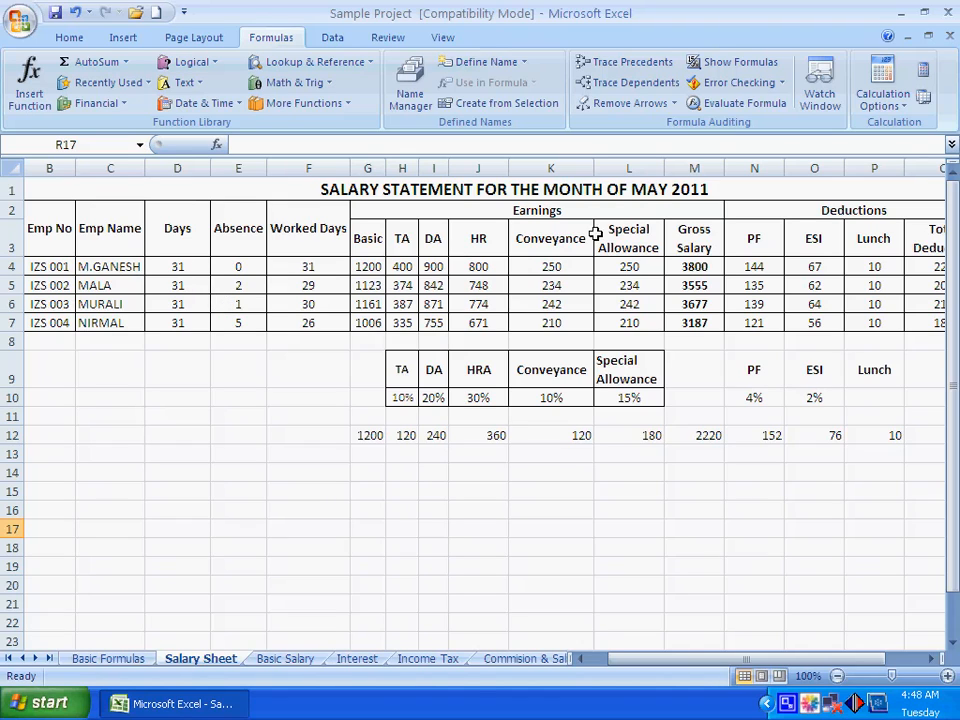
Examine the Days, Absence and Worked Days entries and the first employee's Worked Days formula in F4
left_click(179, 266)
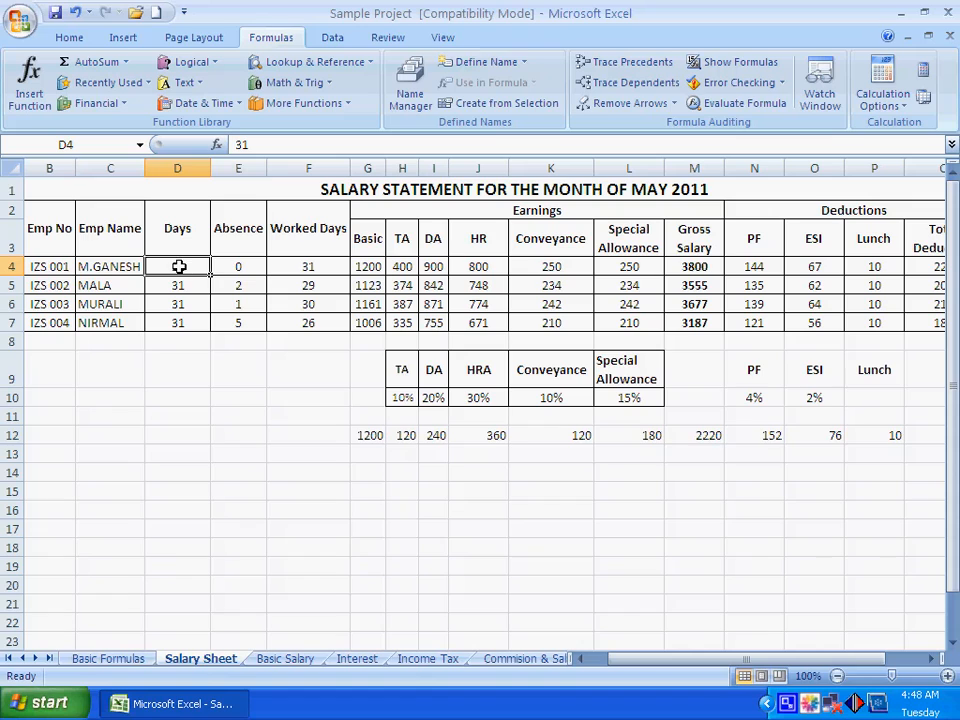
left_click(241, 268)
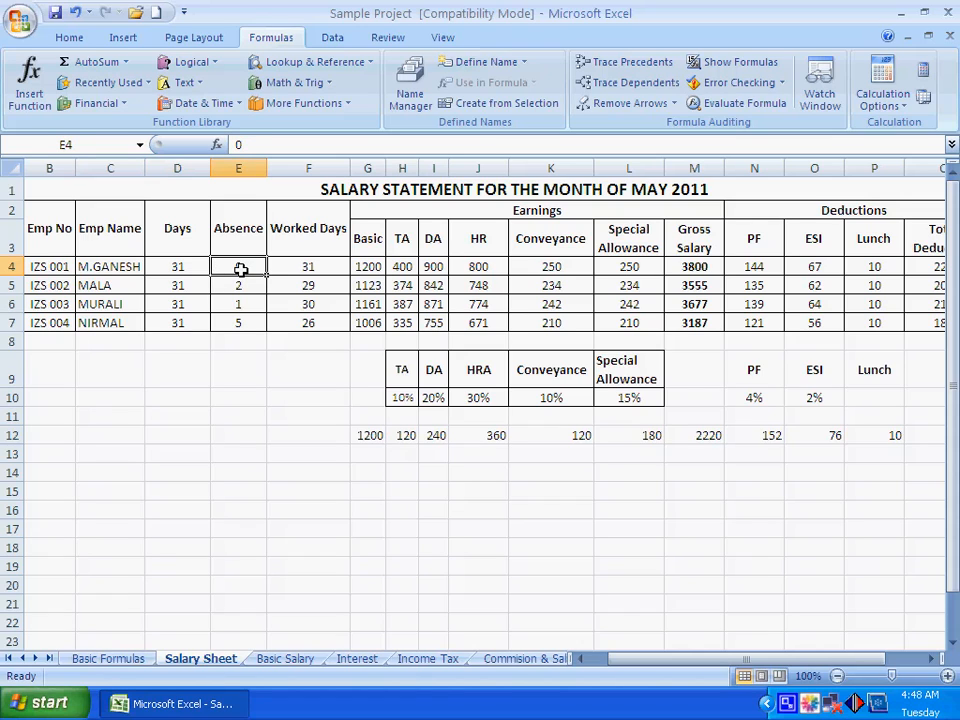
left_click(187, 267)
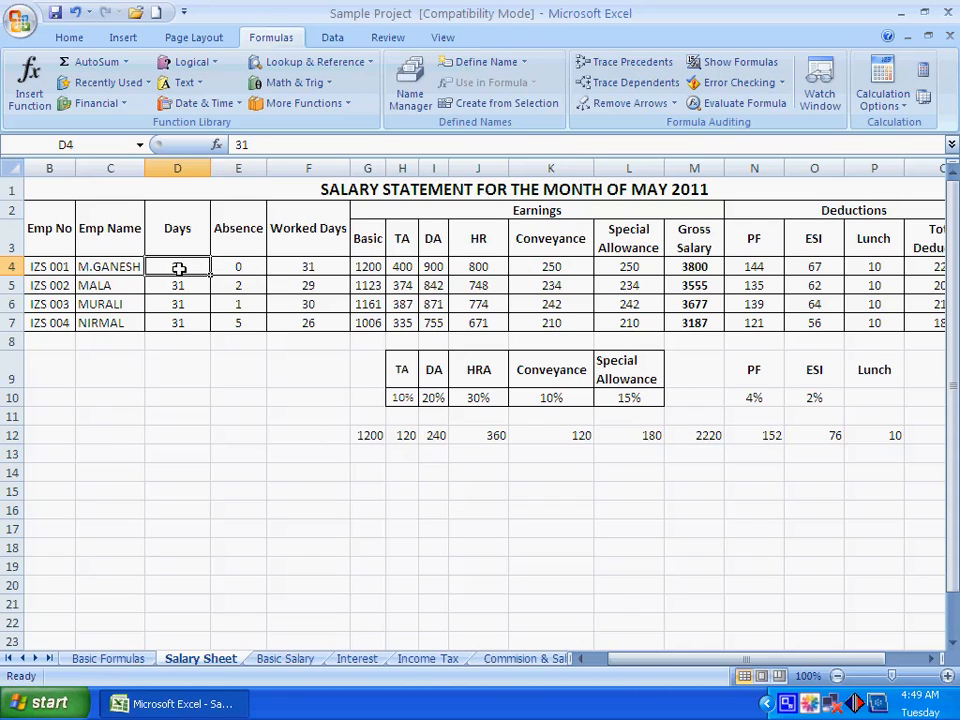
left_click(233, 267)
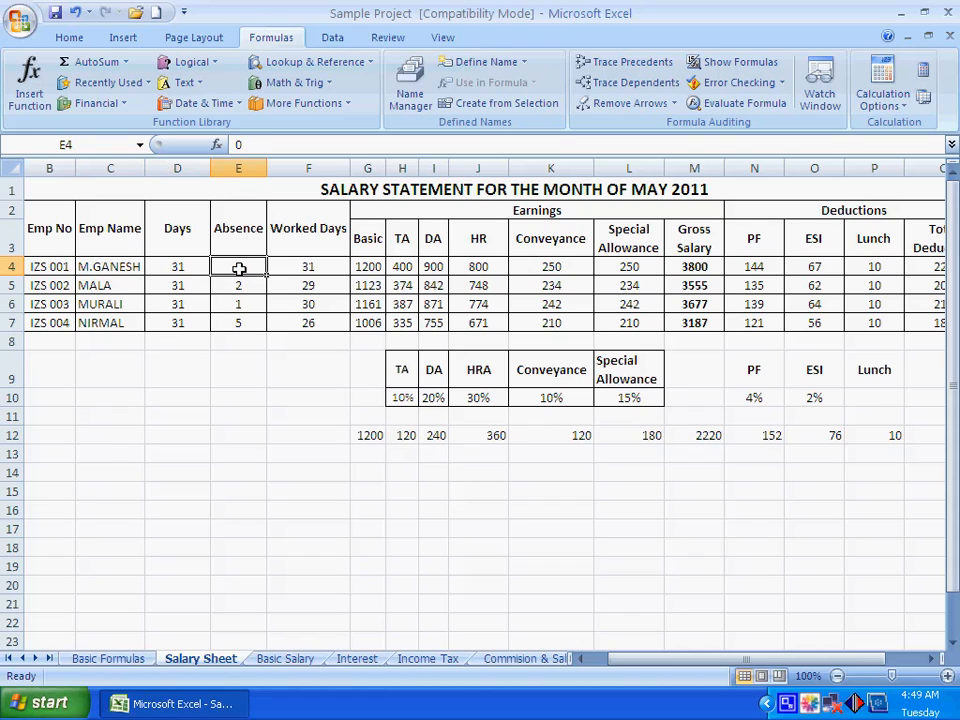
left_click_drag(306, 268, 306, 322)
left_click(291, 379)
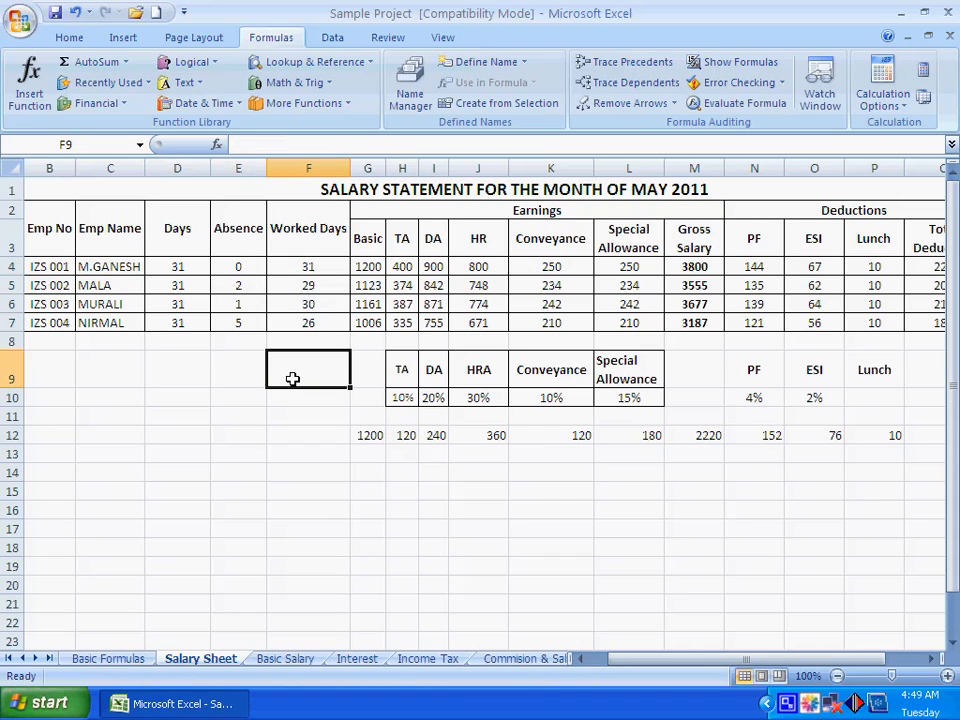
left_click(195, 268)
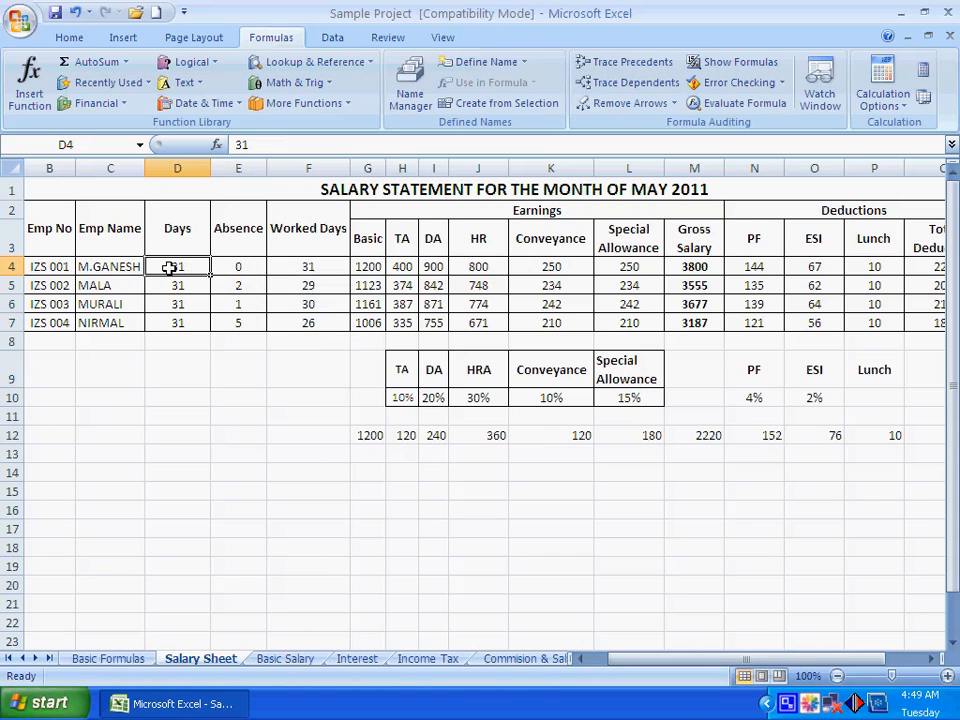
left_click(315, 267)
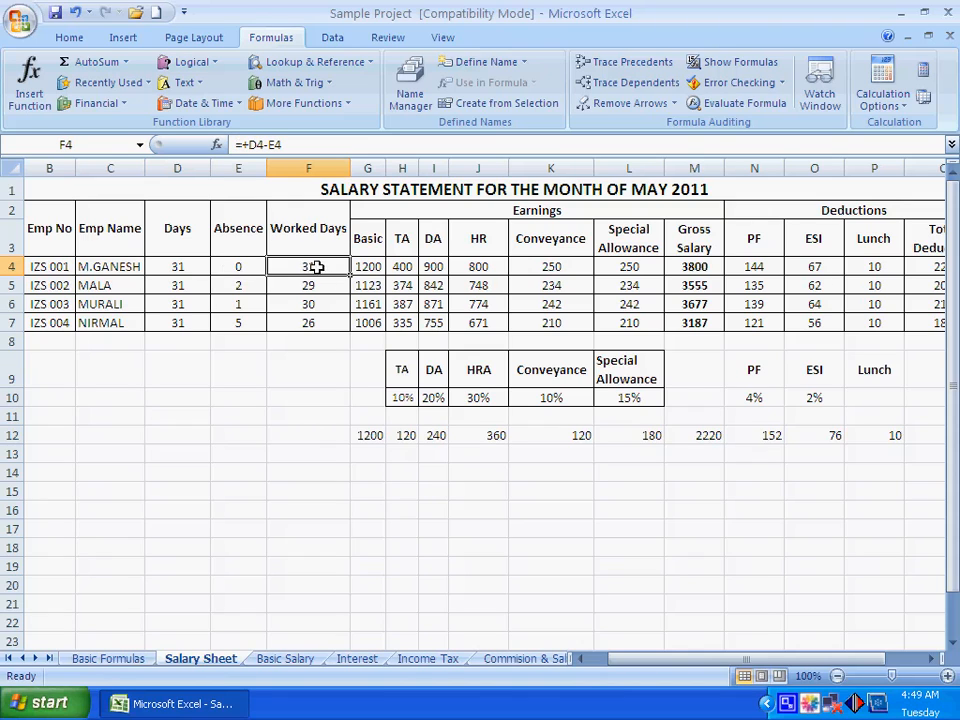
Examine the Worked Days formulas in F5:F7 against each employee's Days and Absence values
left_click(195, 287)
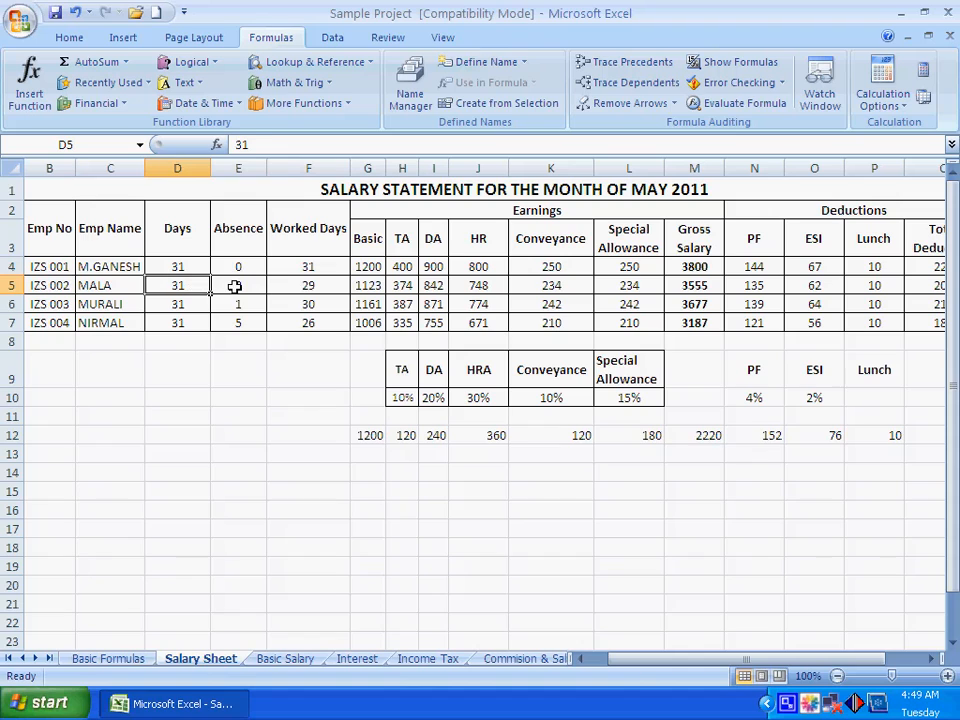
left_click(234, 286)
left_click(299, 285)
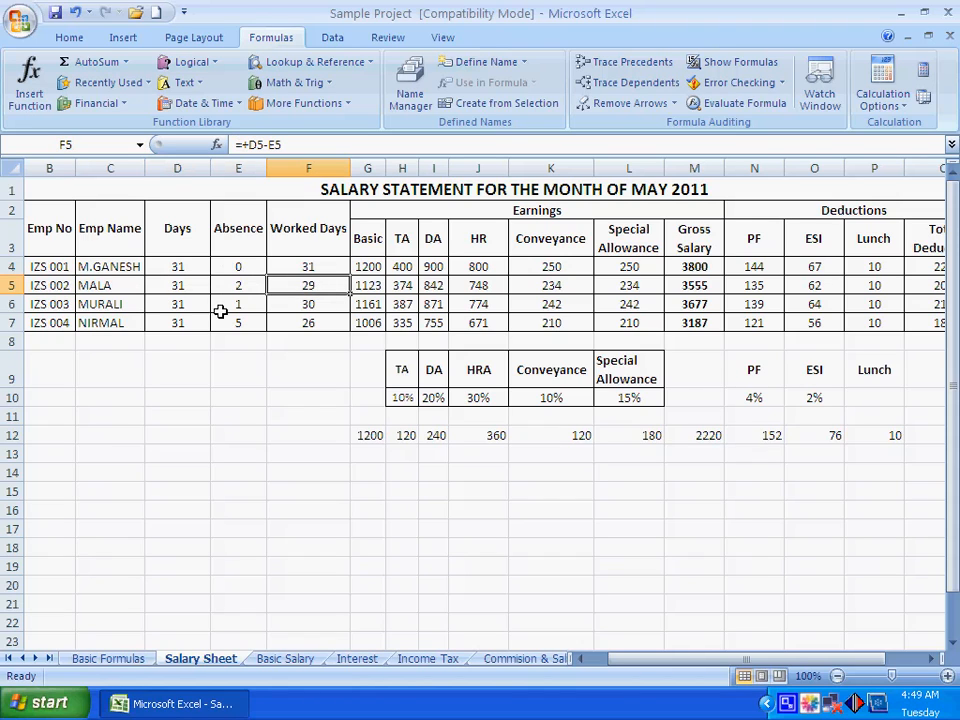
left_click(316, 307)
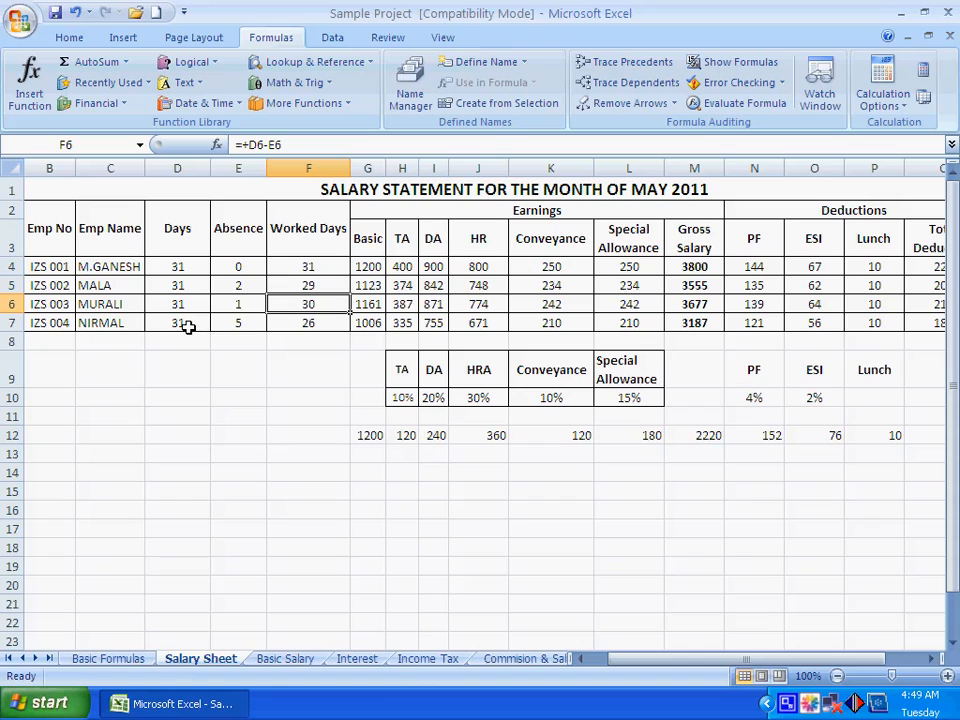
left_click(308, 322)
left_click_drag(306, 266, 306, 323)
left_click_drag(241, 268, 240, 320)
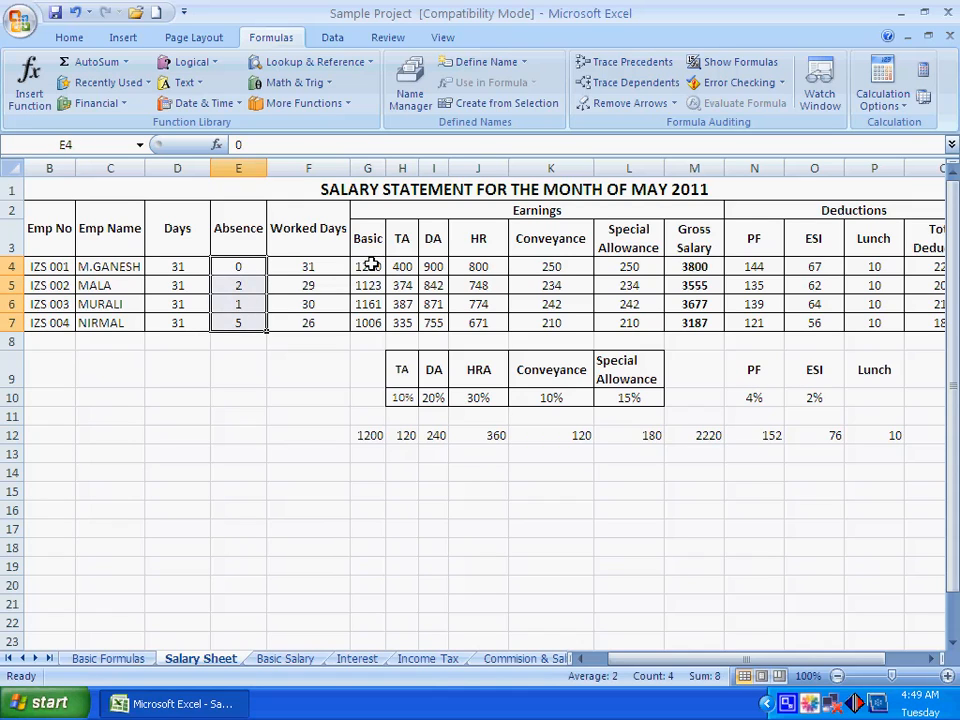
left_click(255, 395)
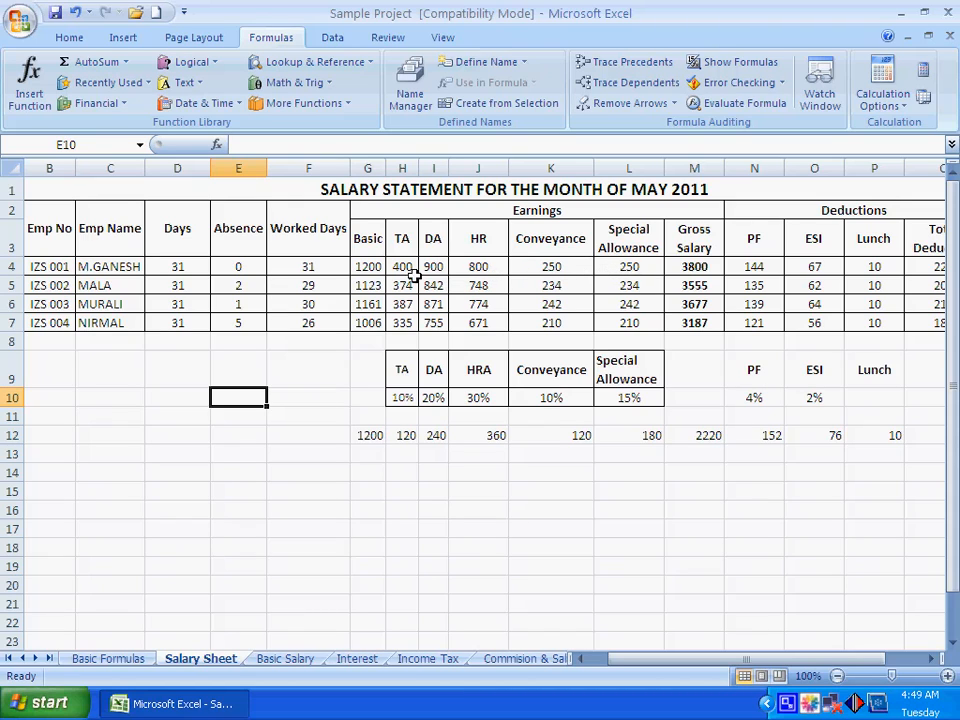
Clear the TA through Gross Salary cells of the last three employees, H5:M7
left_click_drag(371, 268, 611, 267)
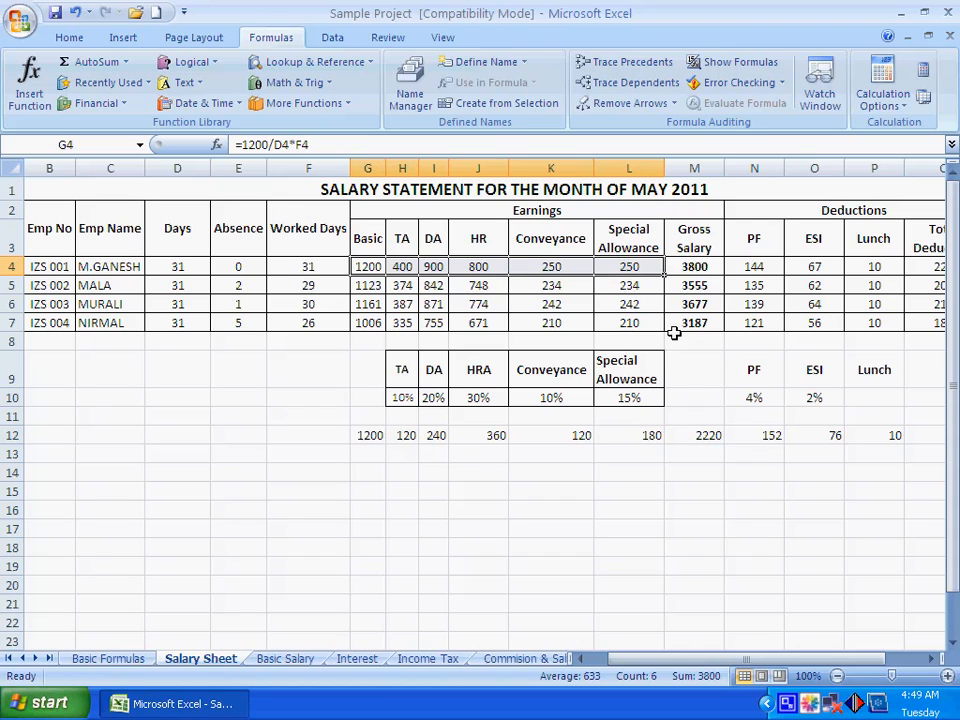
left_click(371, 266)
left_click(403, 266)
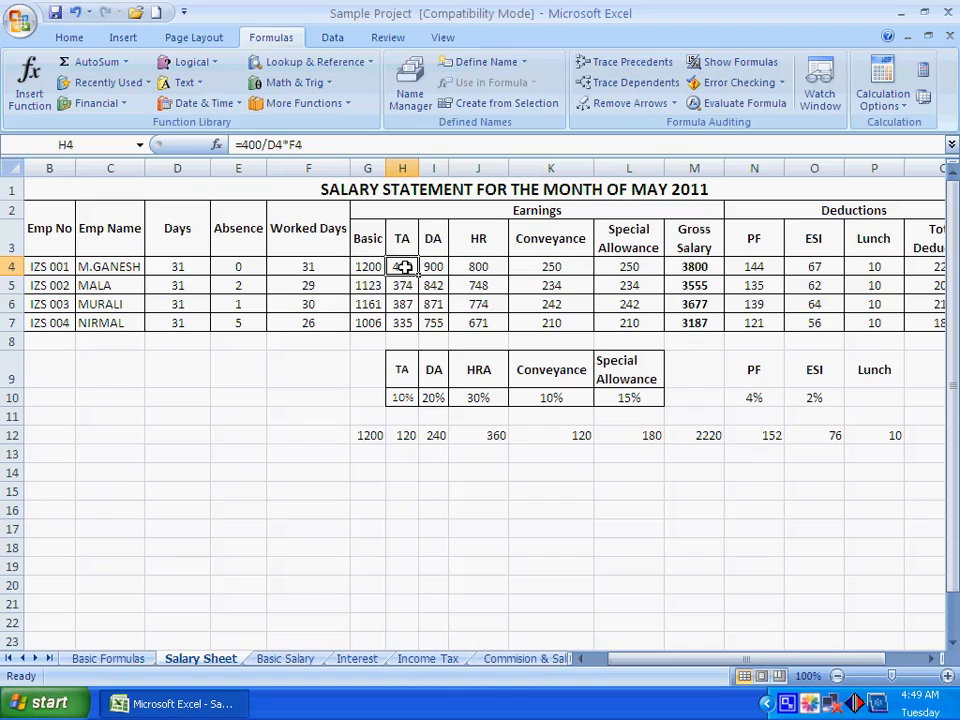
left_click(432, 272)
left_click(416, 287)
left_click_drag(416, 287, 689, 326)
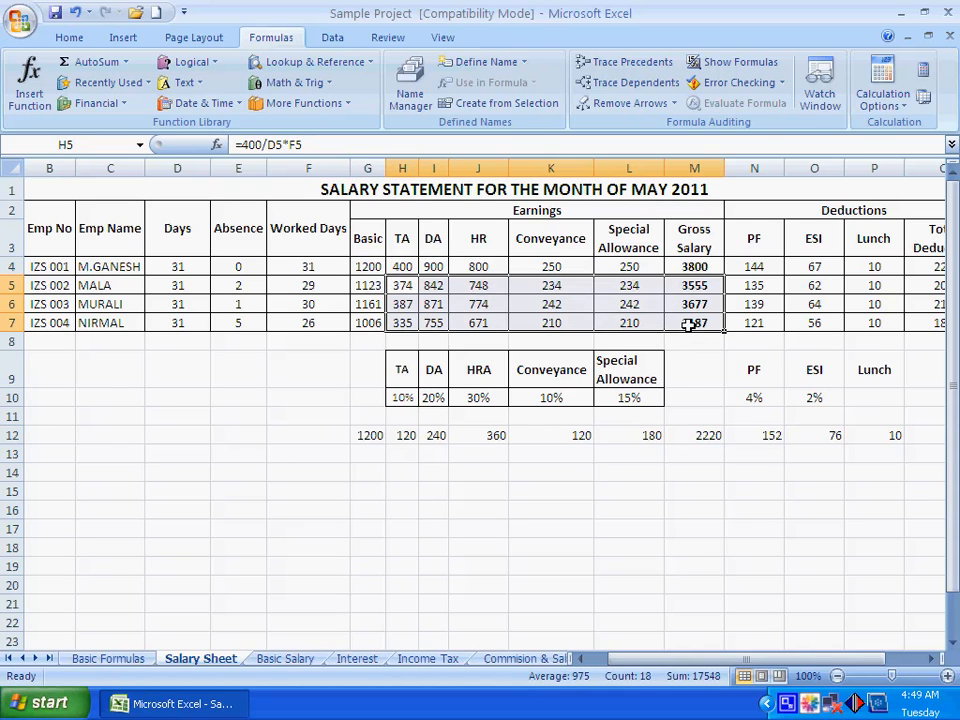
key("Delete")
left_click(658, 530)
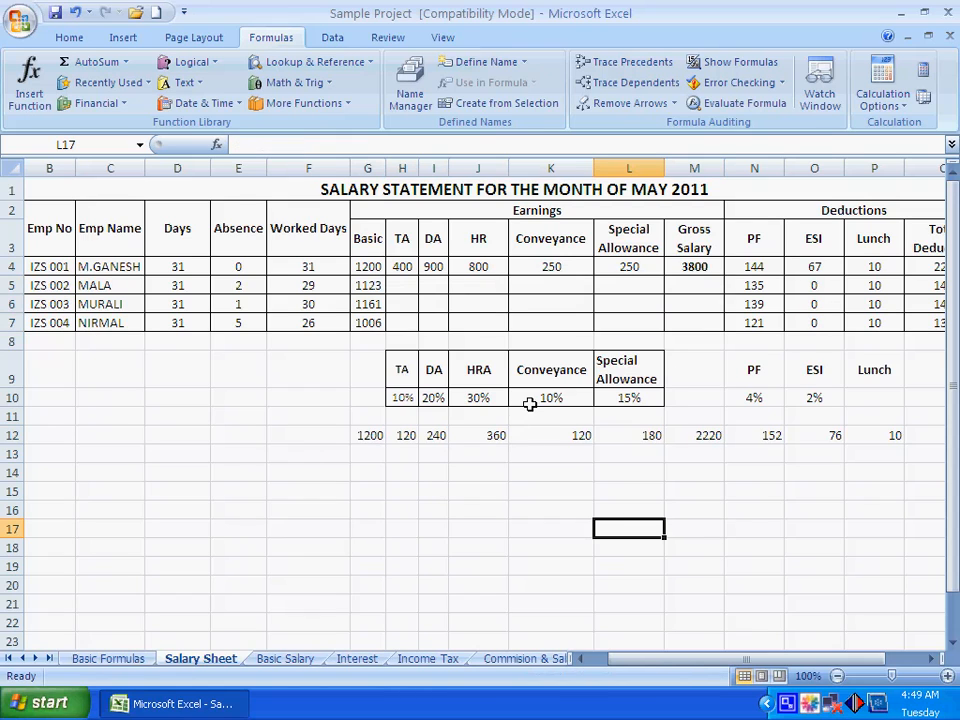
Clear the Basic salary formulas of all four employees in G4:G7
left_click(368, 267)
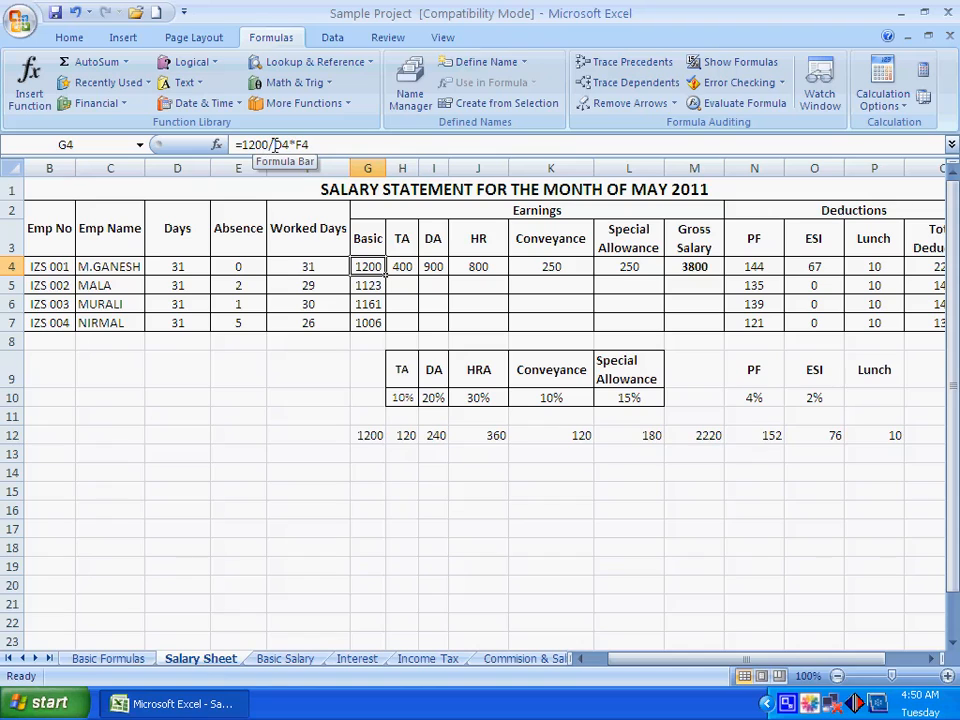
left_click(185, 268)
left_click(299, 264)
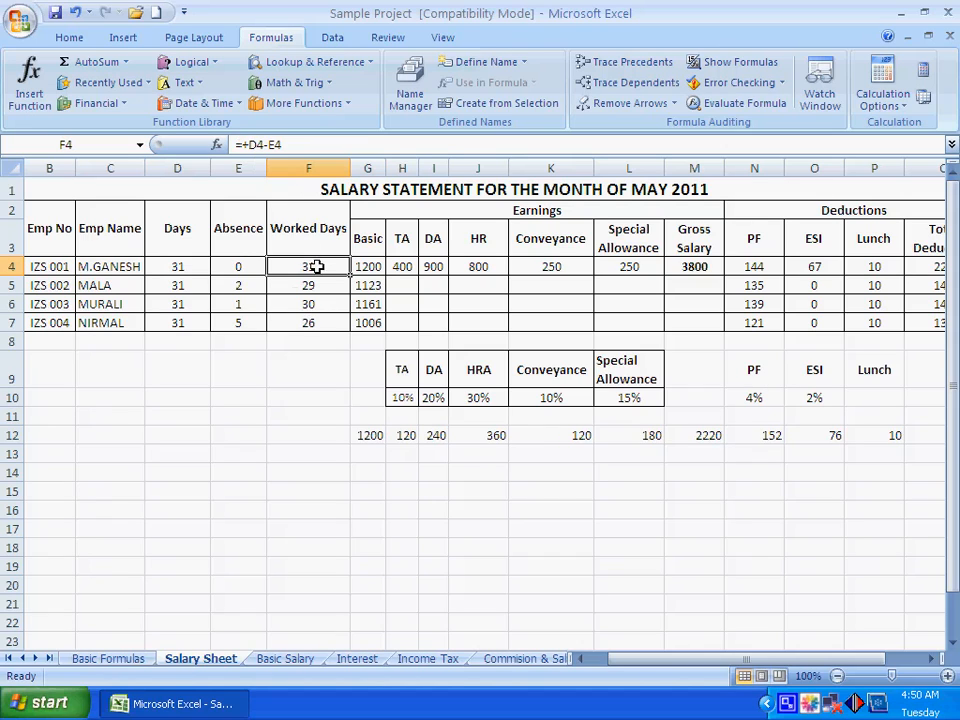
left_click(370, 265)
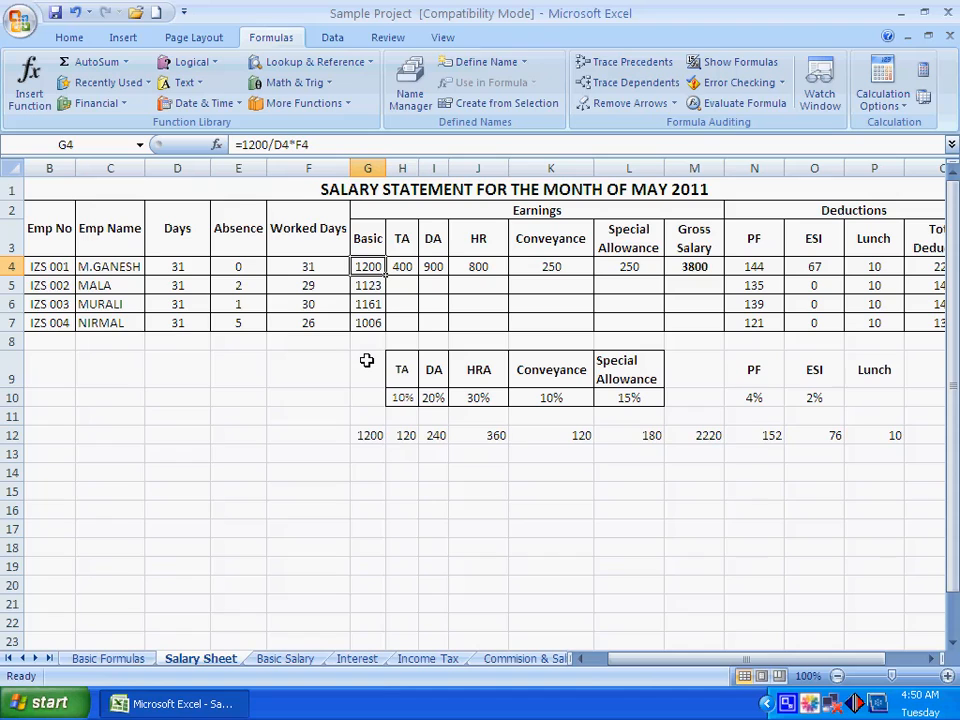
key("Down")
key("shift+Down")
key("shift+Down")
key("Delete")
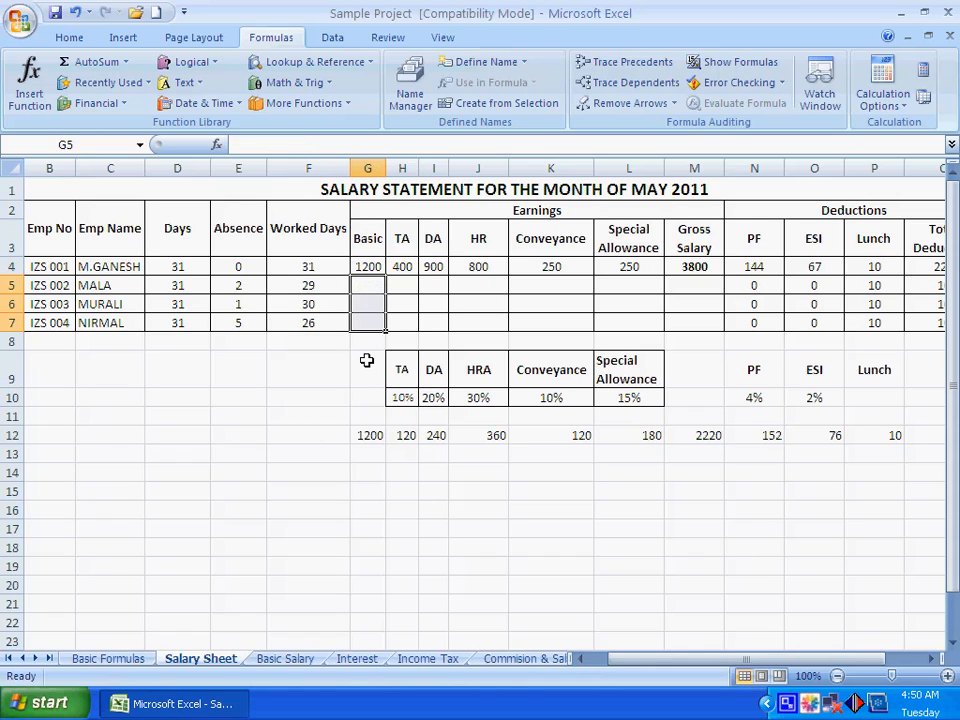
key("Up")
key("Delete")
Enter the prorated Basic salary formula =1200/d4*f4 in G4 for the first employee
type("=")
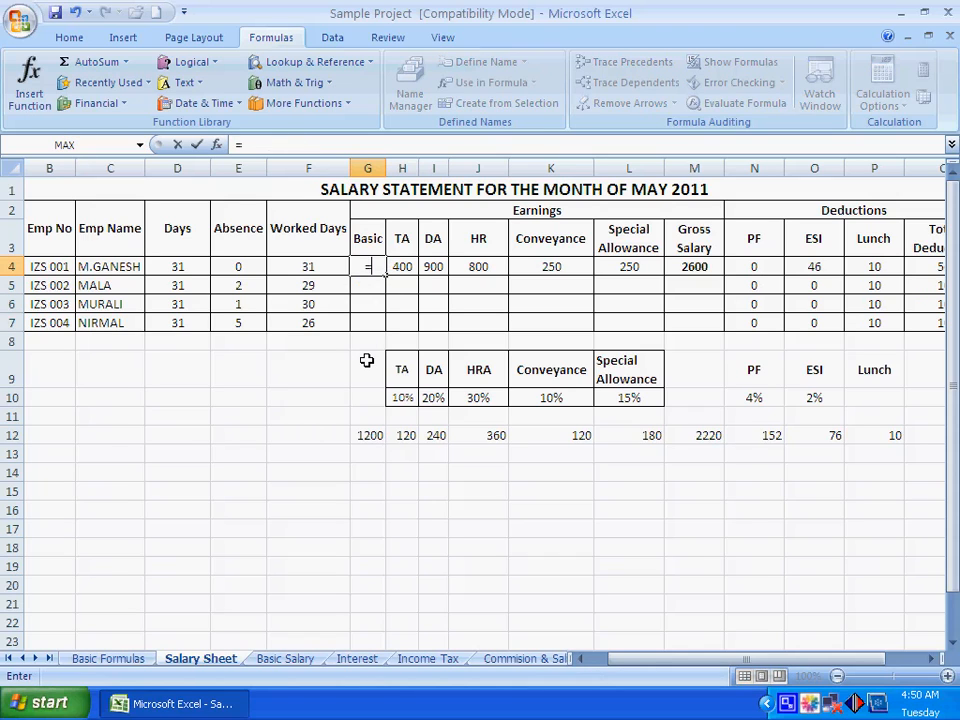
type("1200")
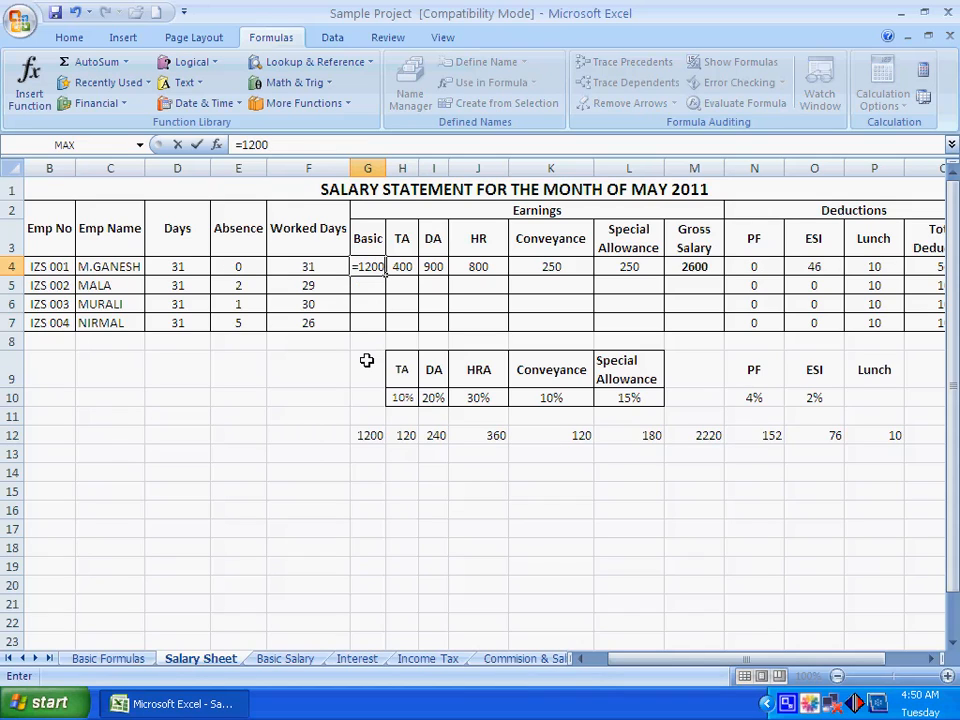
type("*")
key("BackSpace")
type("/d")
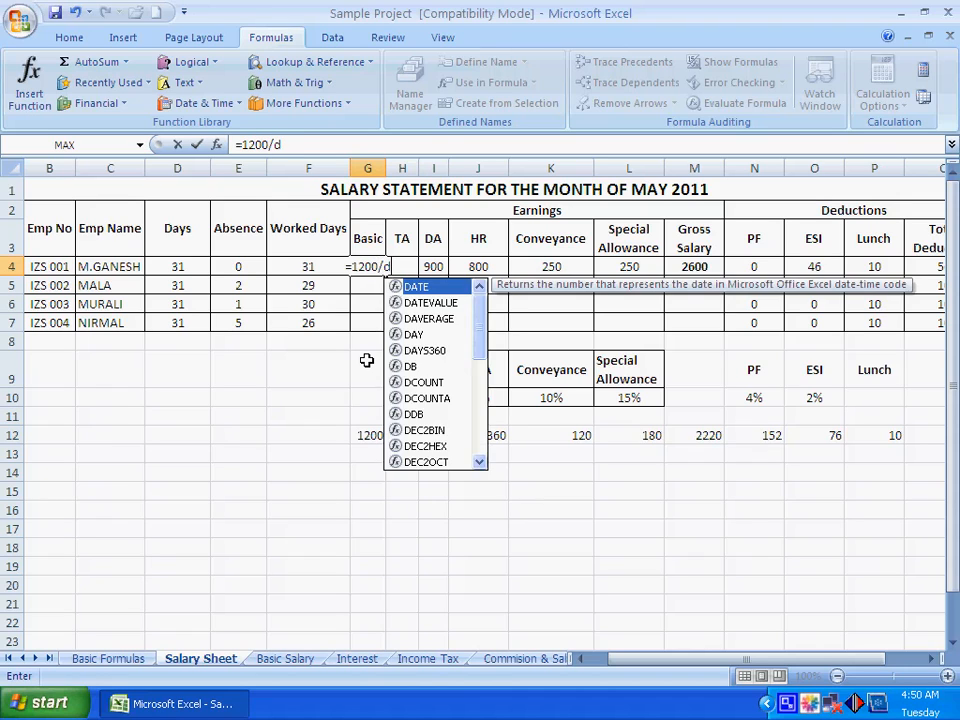
type("4*f4")
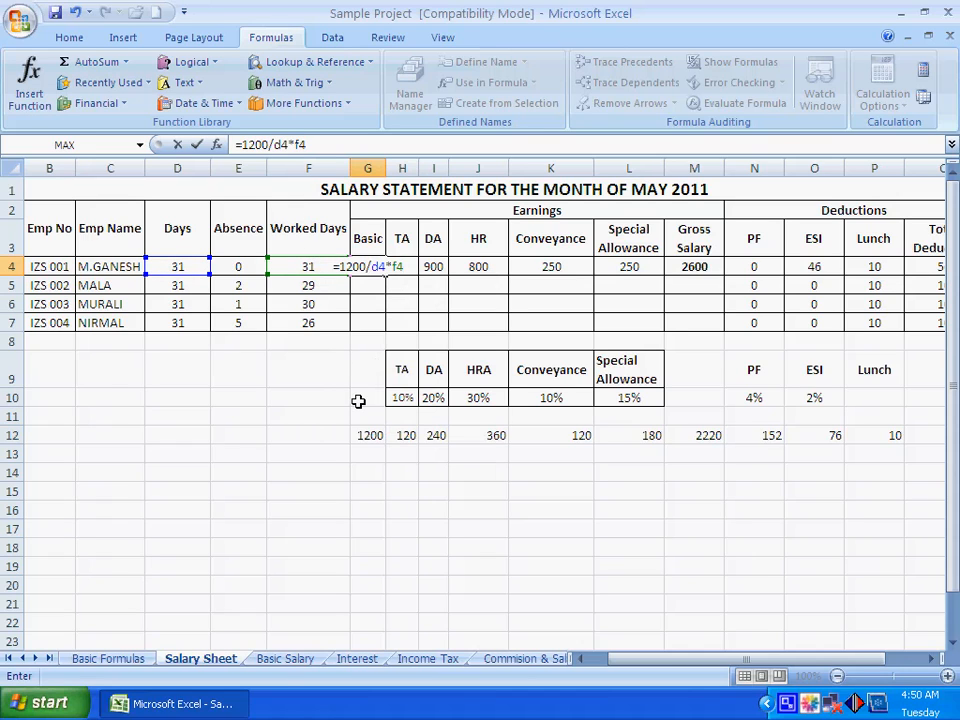
key("Return")
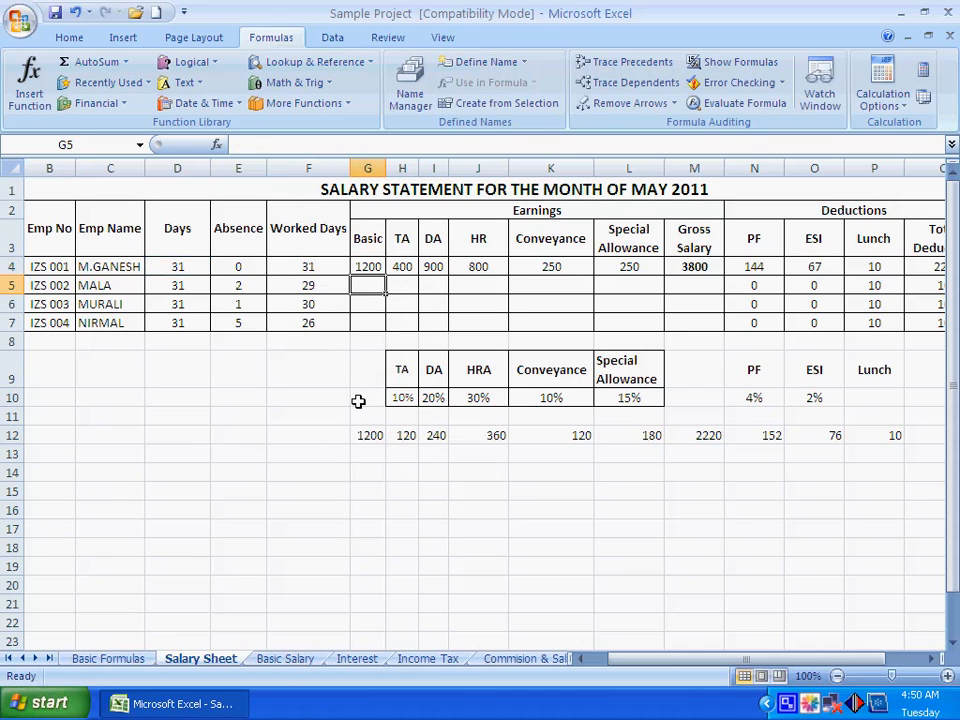
Copy the Basic formula from G4 to the other three employees in G5:G7
left_click(372, 266)
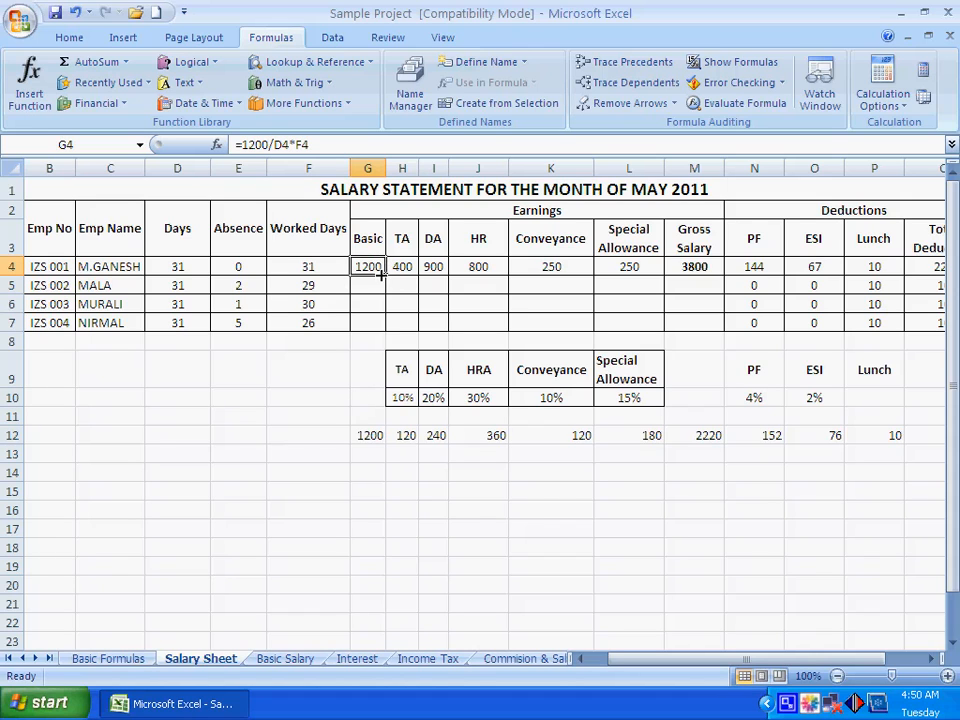
right_click(381, 275)
left_click(418, 302)
left_click_drag(368, 286, 367, 322)
right_click(368, 304)
left_click(409, 356)
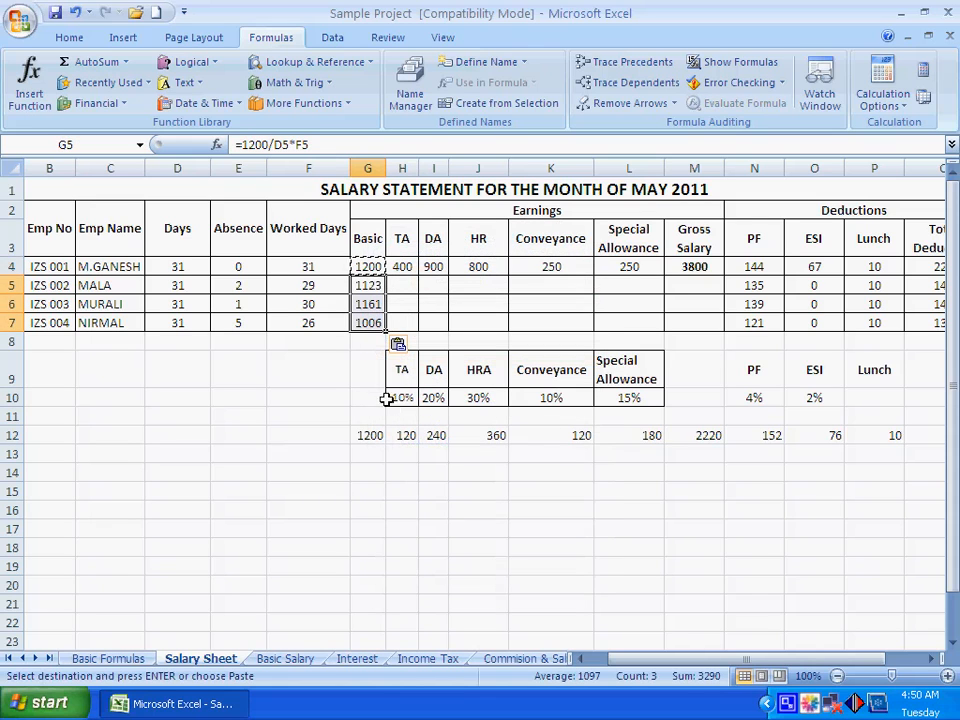
Check the copied Basic formulas in G5:G7 against the employees' Absence values
left_click(366, 285)
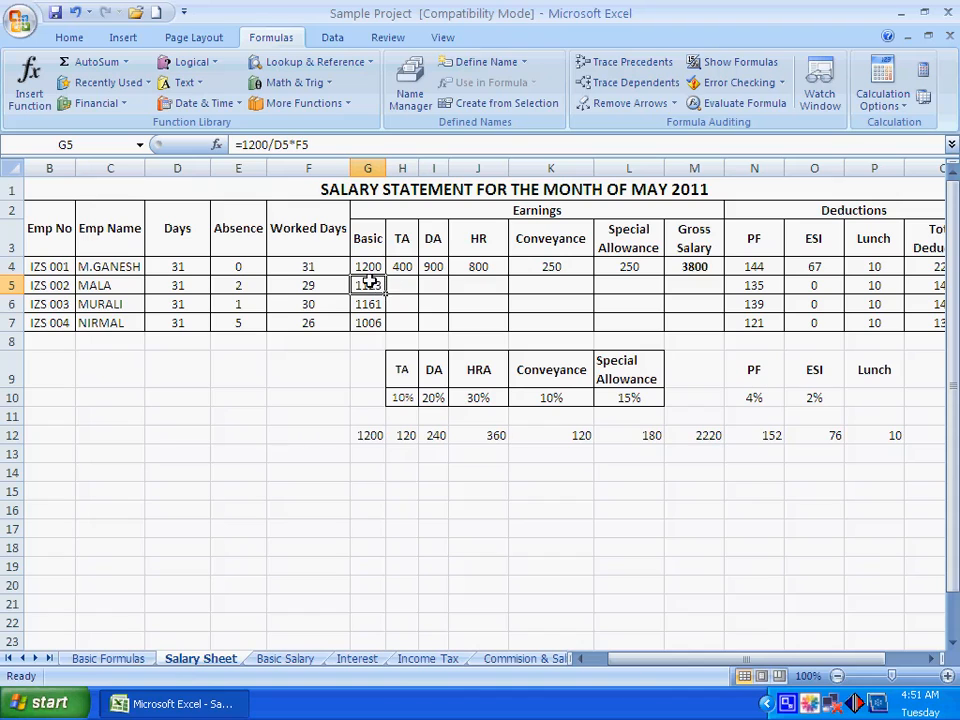
left_click(237, 305)
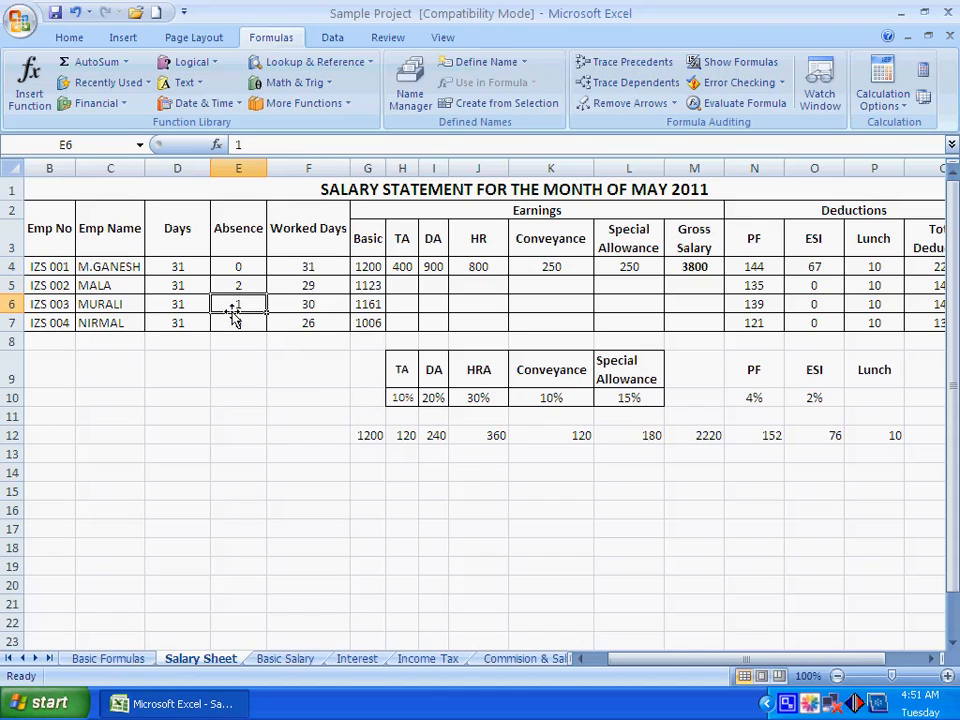
left_click(368, 304)
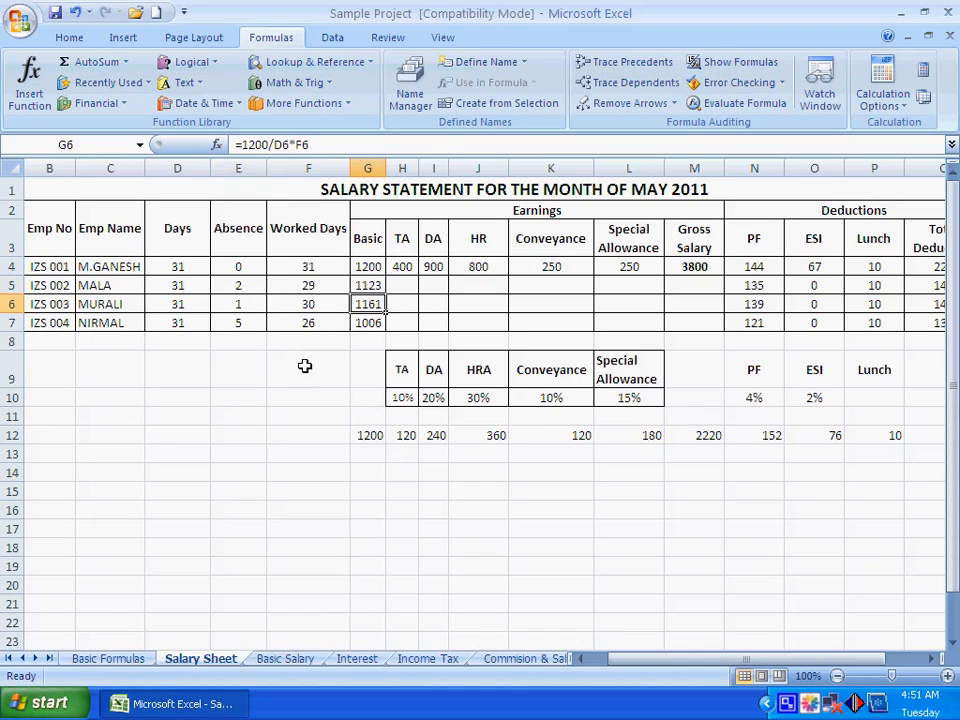
left_click(248, 326)
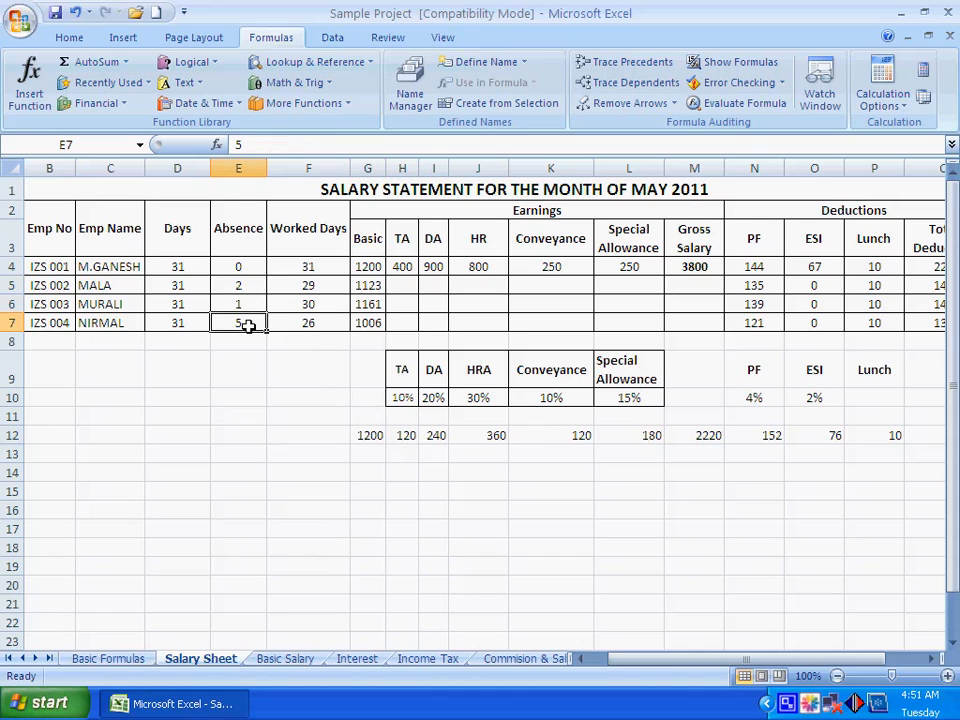
left_click(370, 324)
left_click(318, 378)
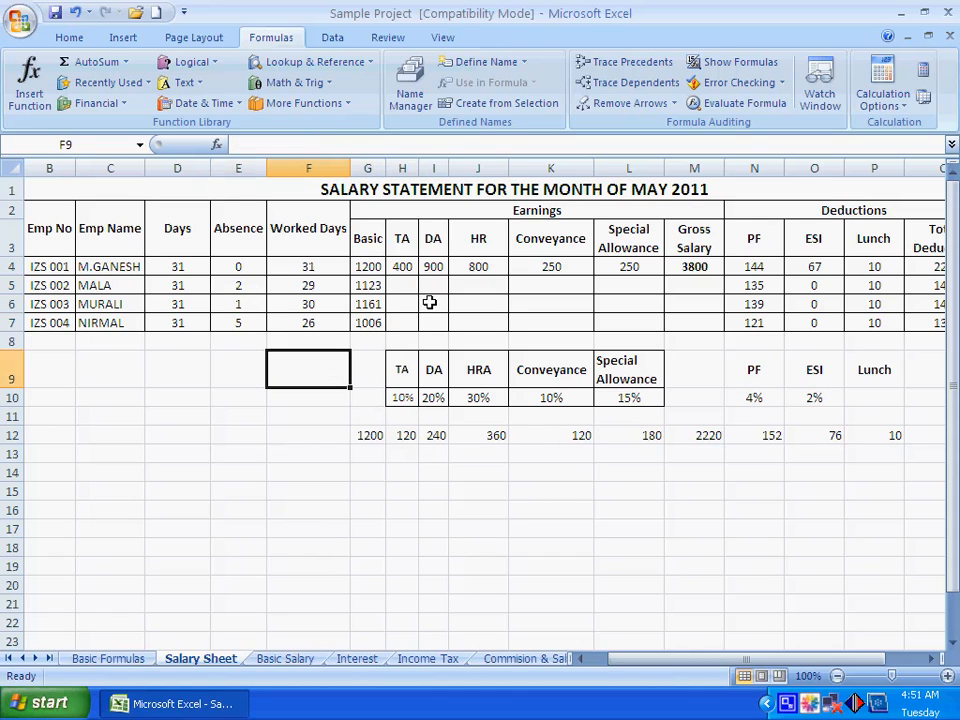
Clear the first employee's TA cell H4 and enter the prorated formula =400/D4*F4
left_click(402, 267)
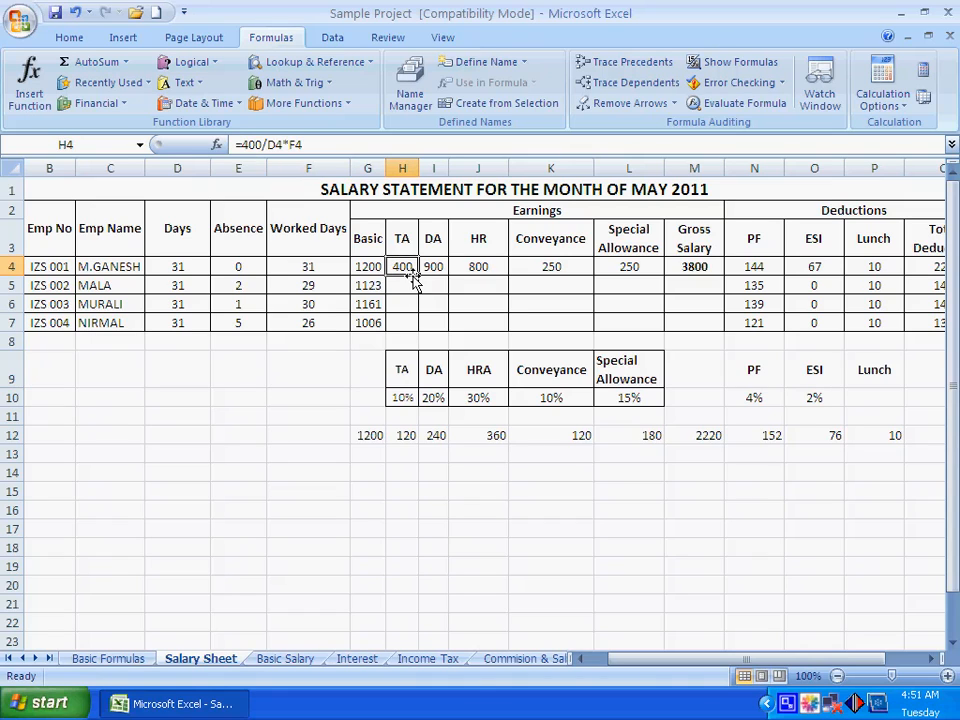
key("Delete")
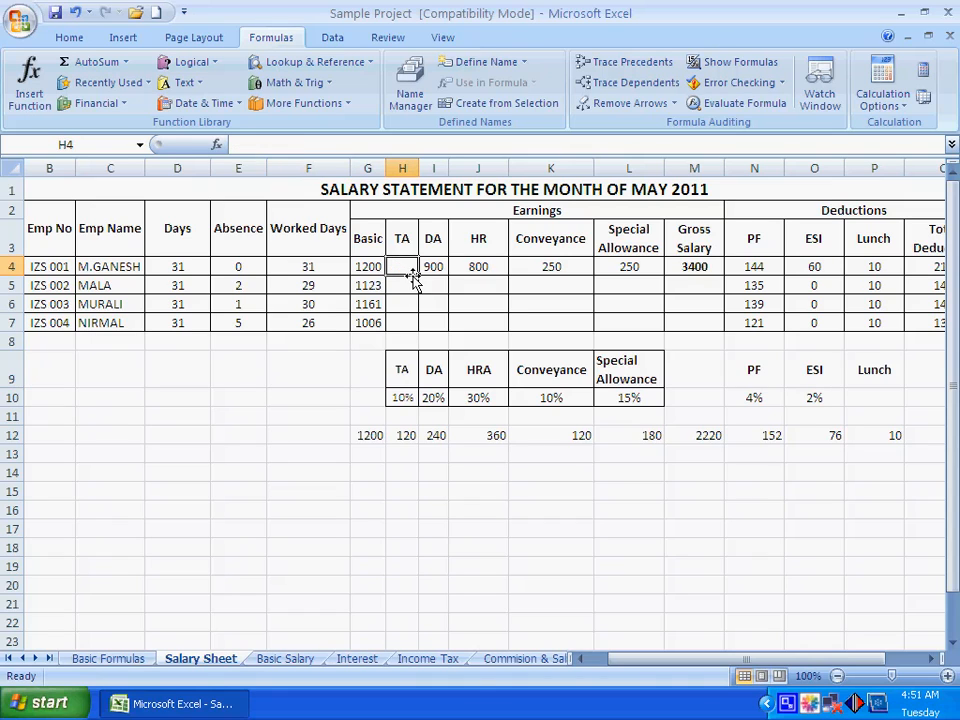
type("=400/")
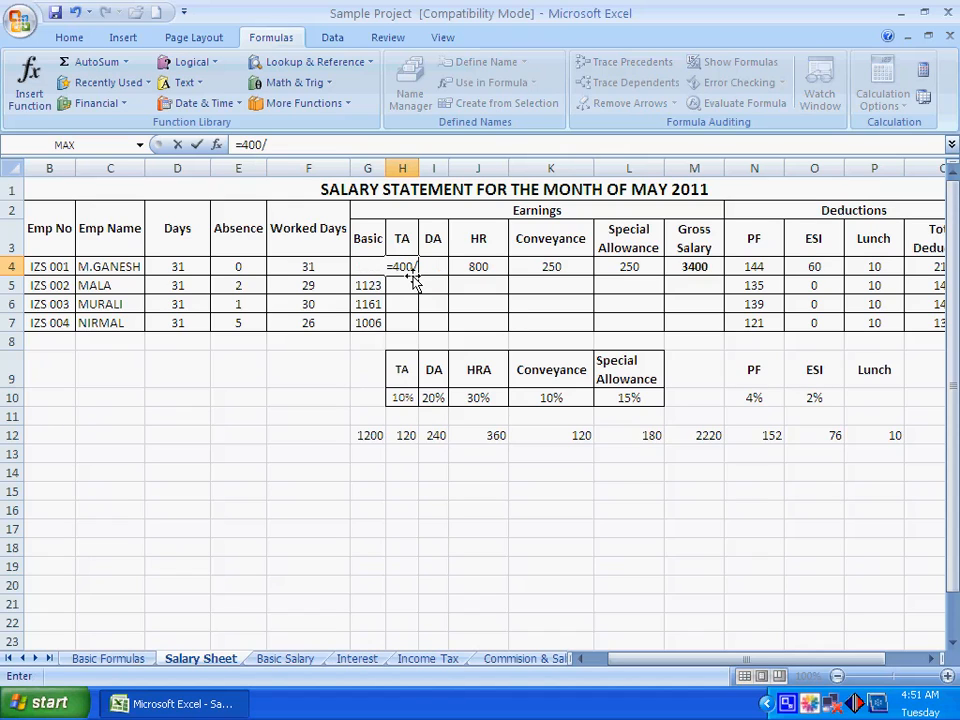
type("D4*F4")
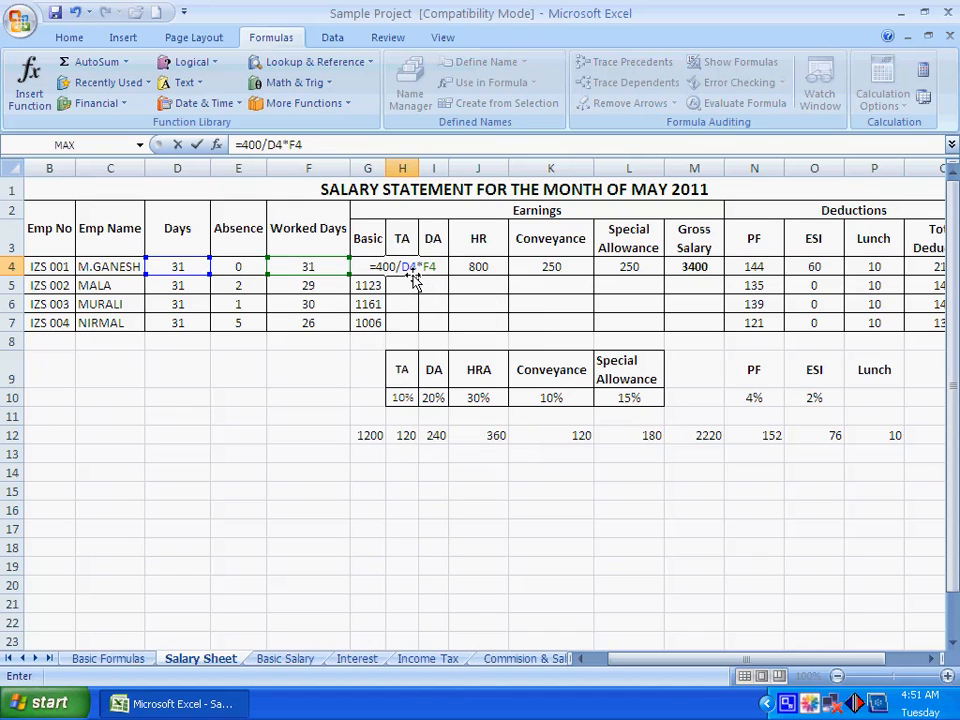
key("Return")
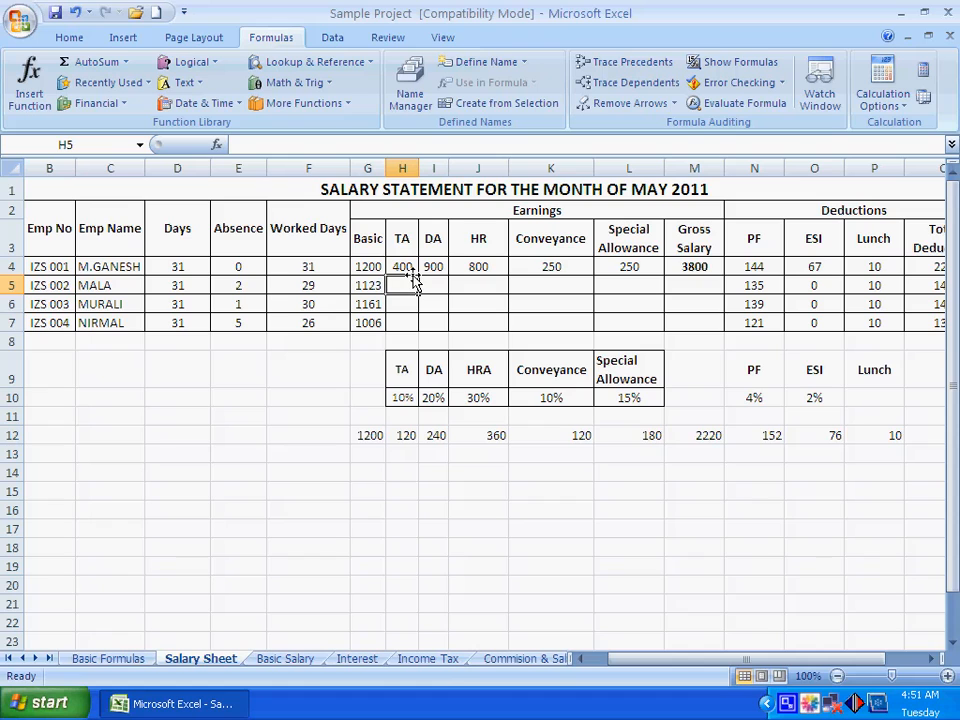
Copy the TA formula from H4 to the other three employees in H5:H7
left_click(403, 267)
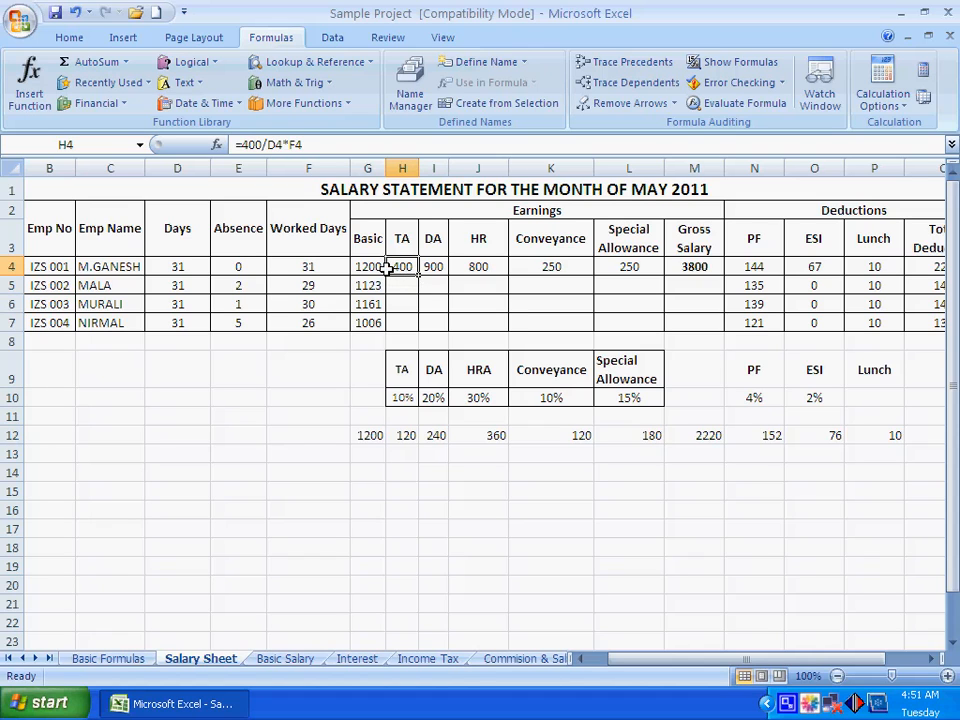
right_click(400, 267)
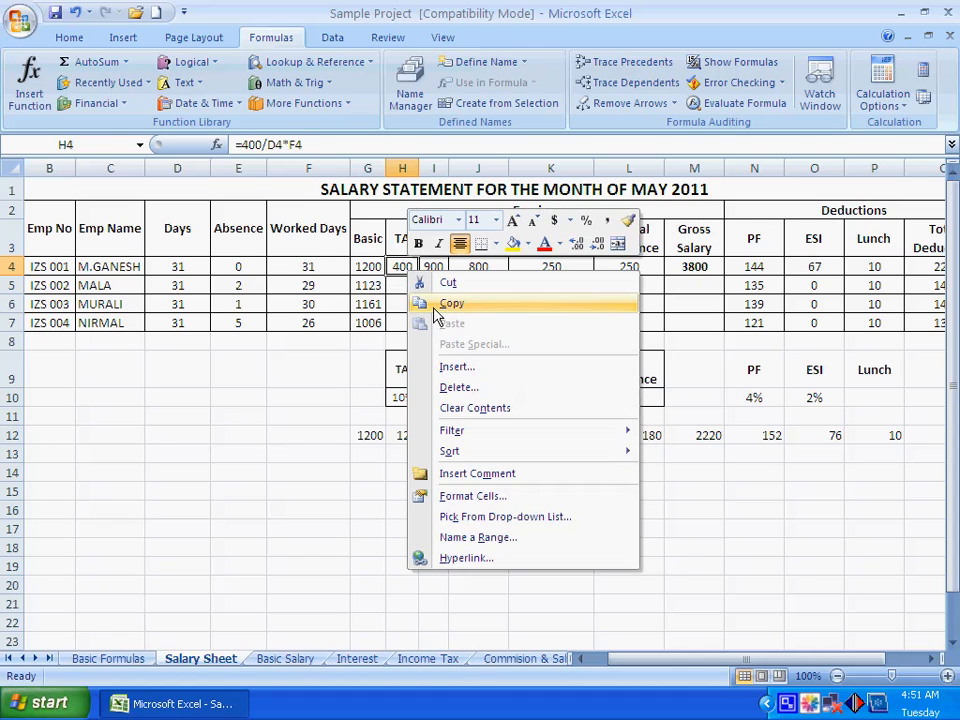
left_click(447, 302)
left_click_drag(399, 284, 402, 319)
right_click(402, 319)
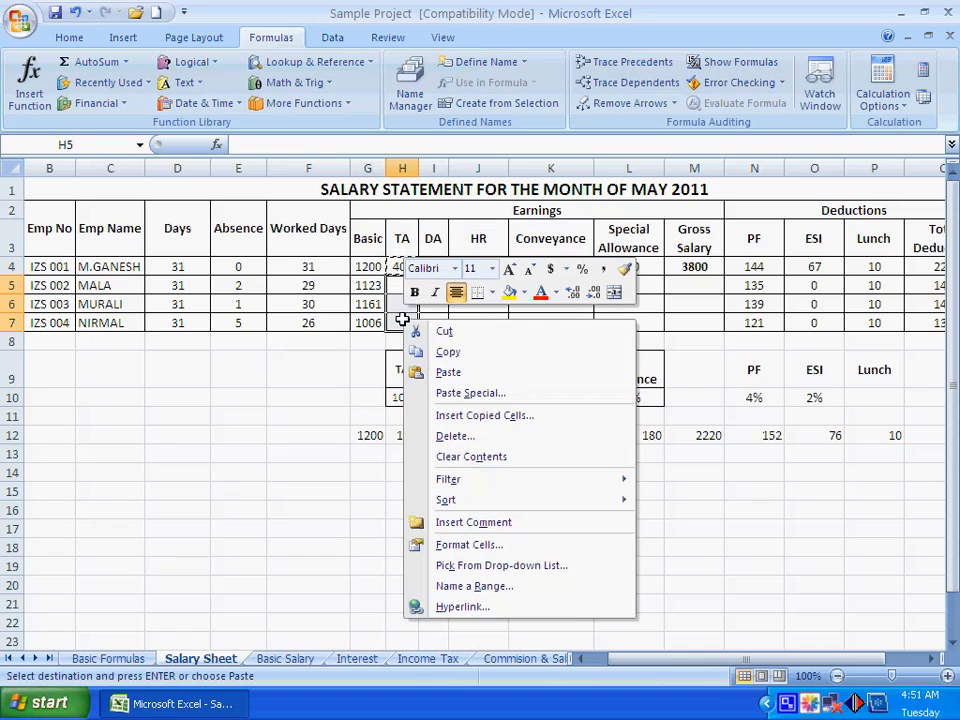
left_click(452, 373)
key("Escape")
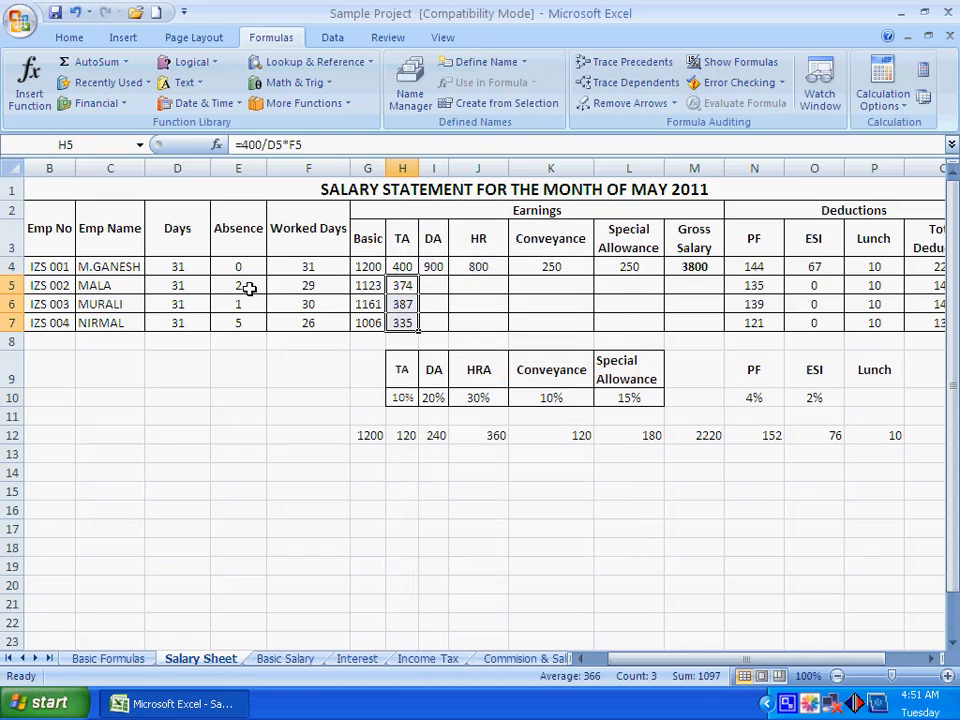
Check the copied TA formulas in H5:H7 against the employees' Absence values
left_click(410, 285)
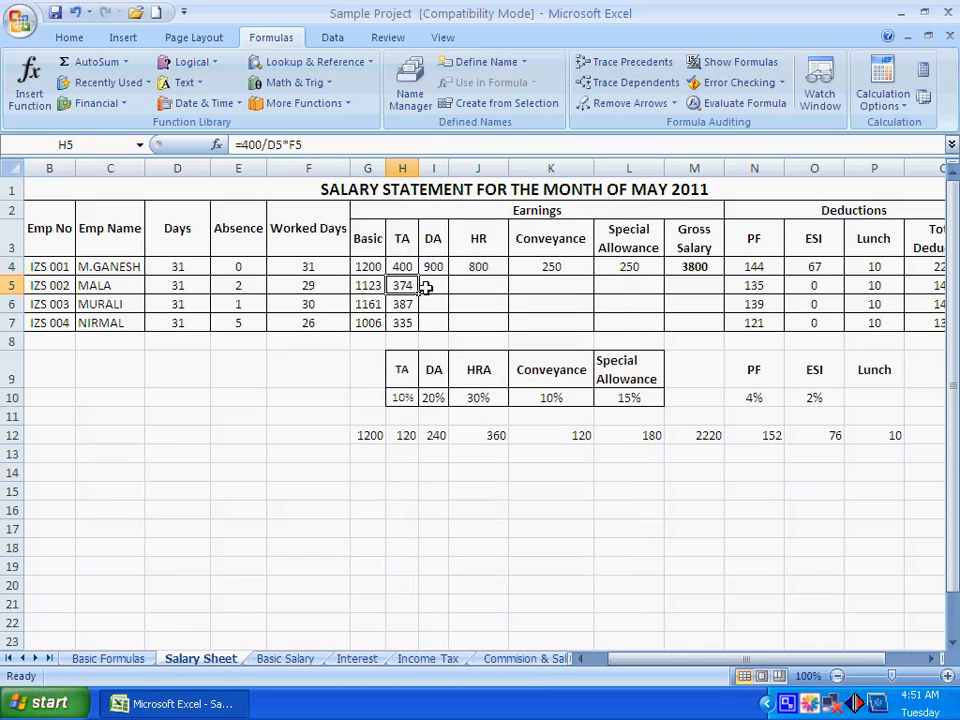
left_click(405, 303)
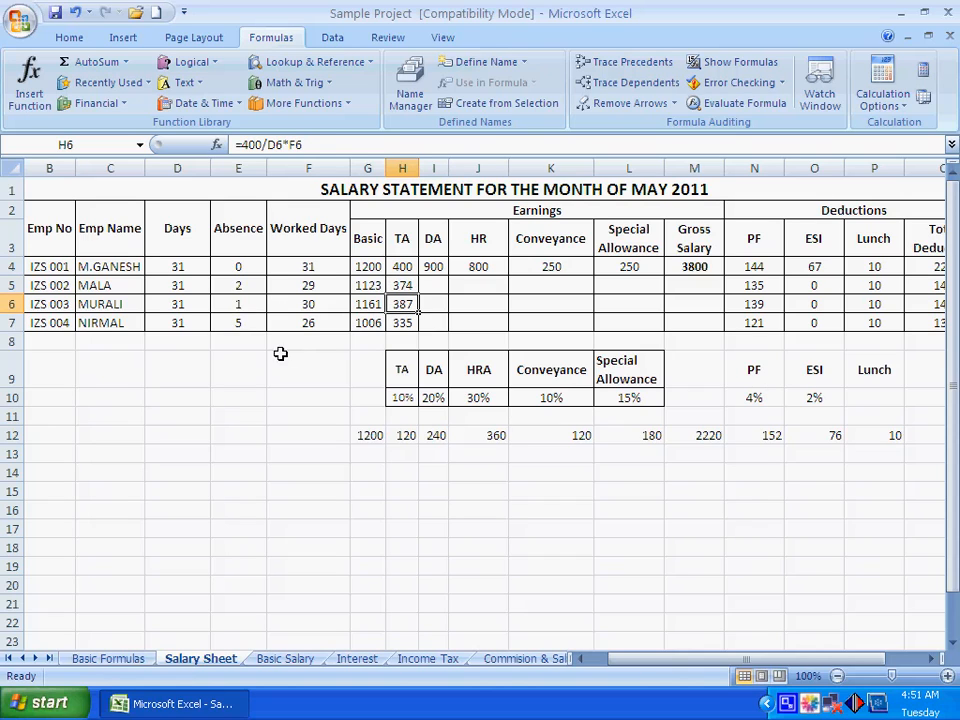
left_click(240, 322)
left_click(405, 322)
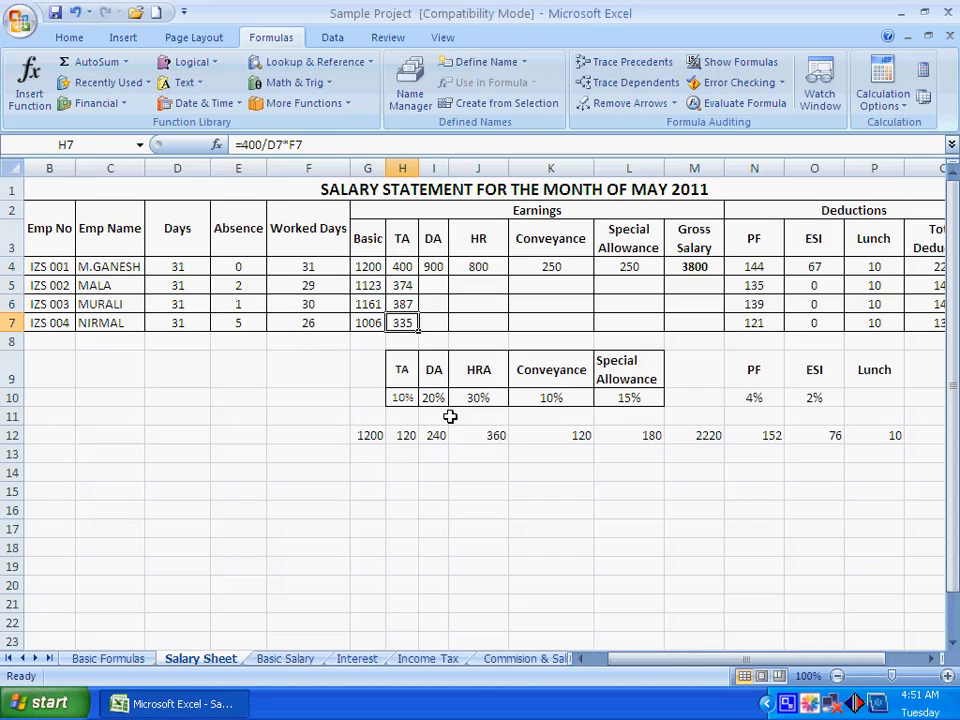
Fill the first employee's DA and HR formulas in I4 and J4 down through row 7
left_click(435, 285)
left_click(435, 267)
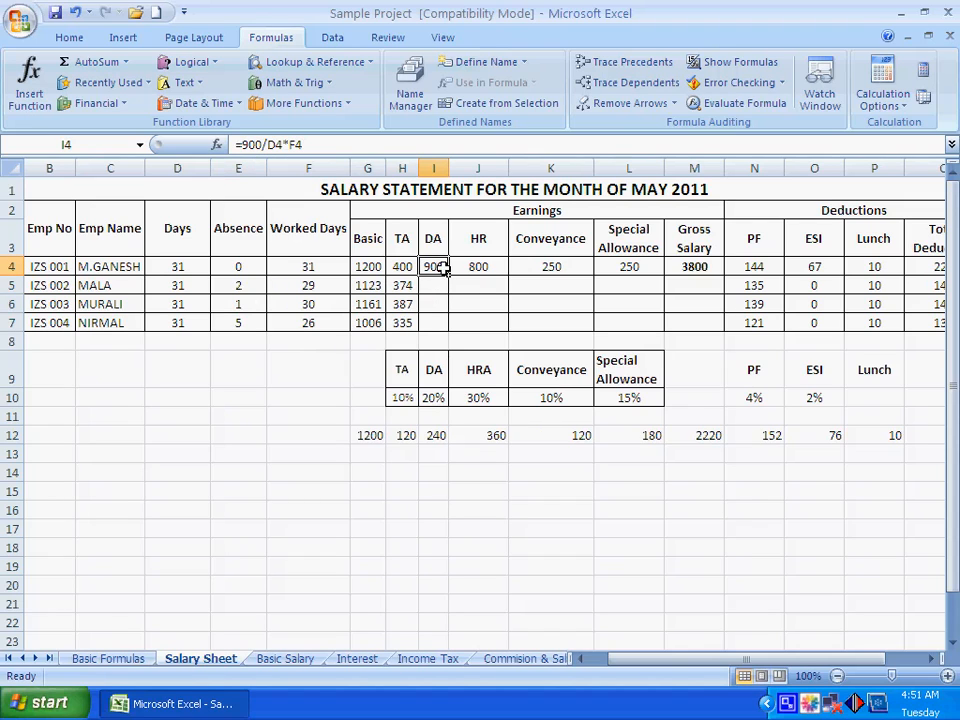
left_click_drag(448, 276, 444, 322)
left_click(483, 267)
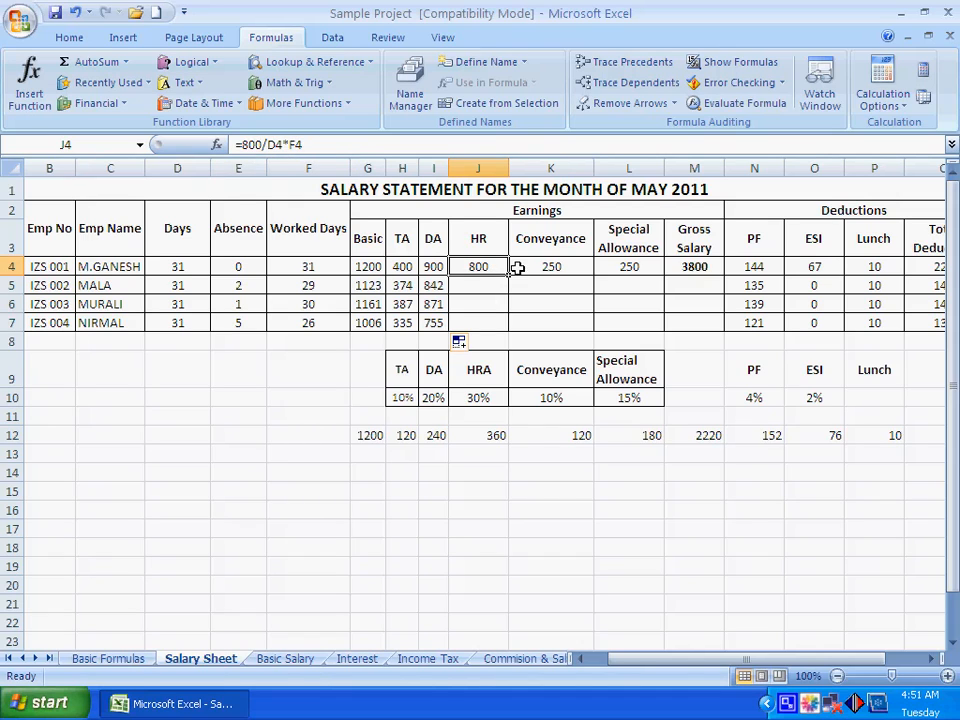
left_click_drag(508, 276, 508, 339)
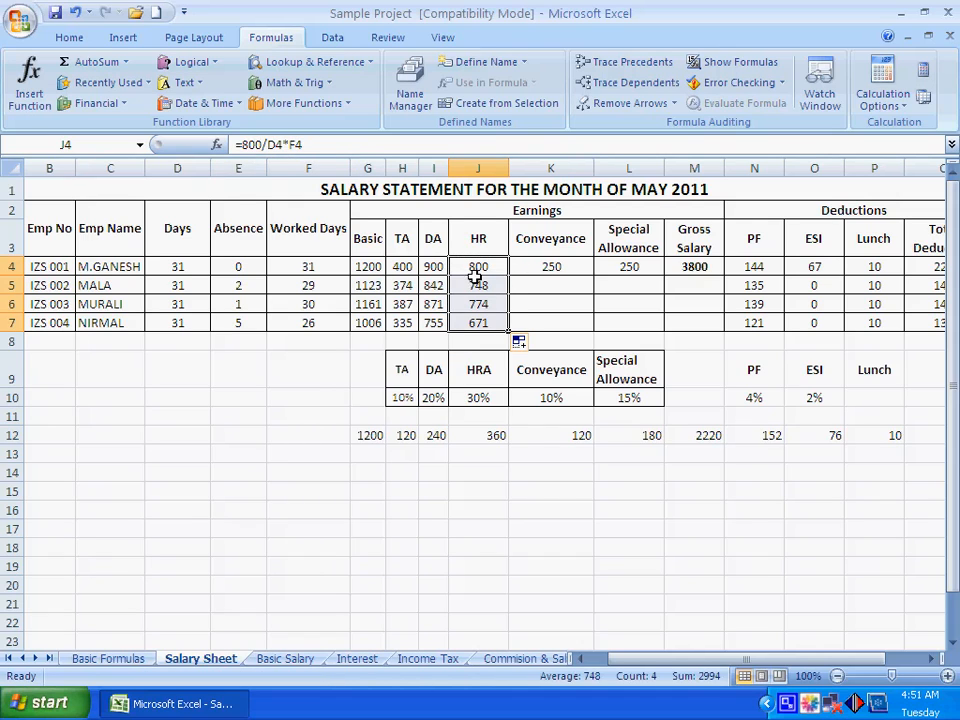
Fill the first employee's Conveyance and Special Allowance formulas in K4 and L4 down through row 7
left_click(550, 266)
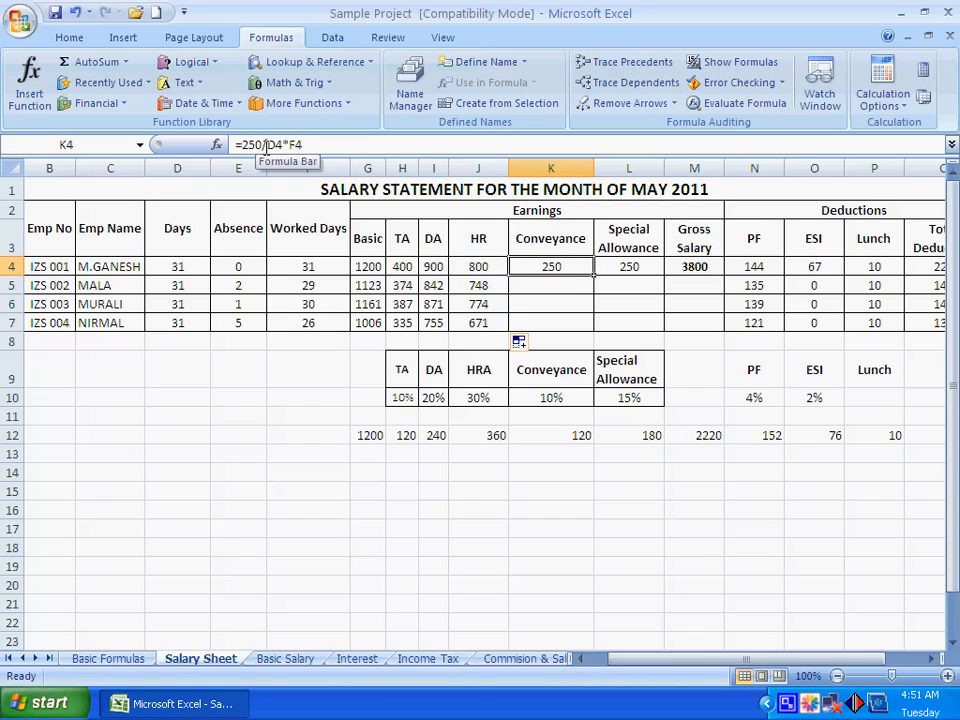
left_click_drag(593, 274, 592, 330)
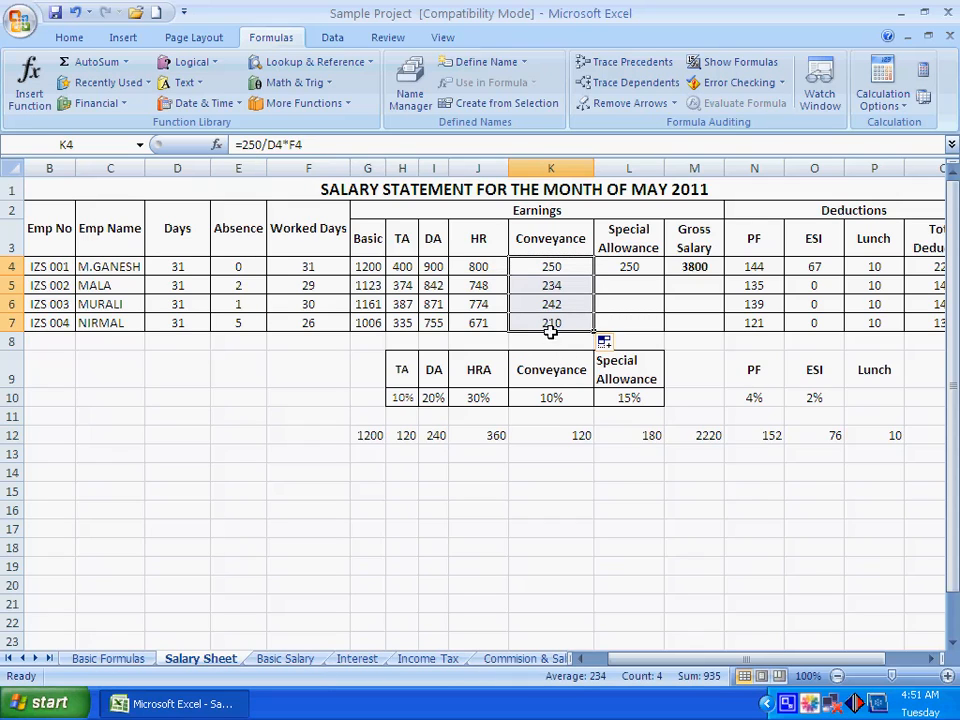
left_click(552, 285)
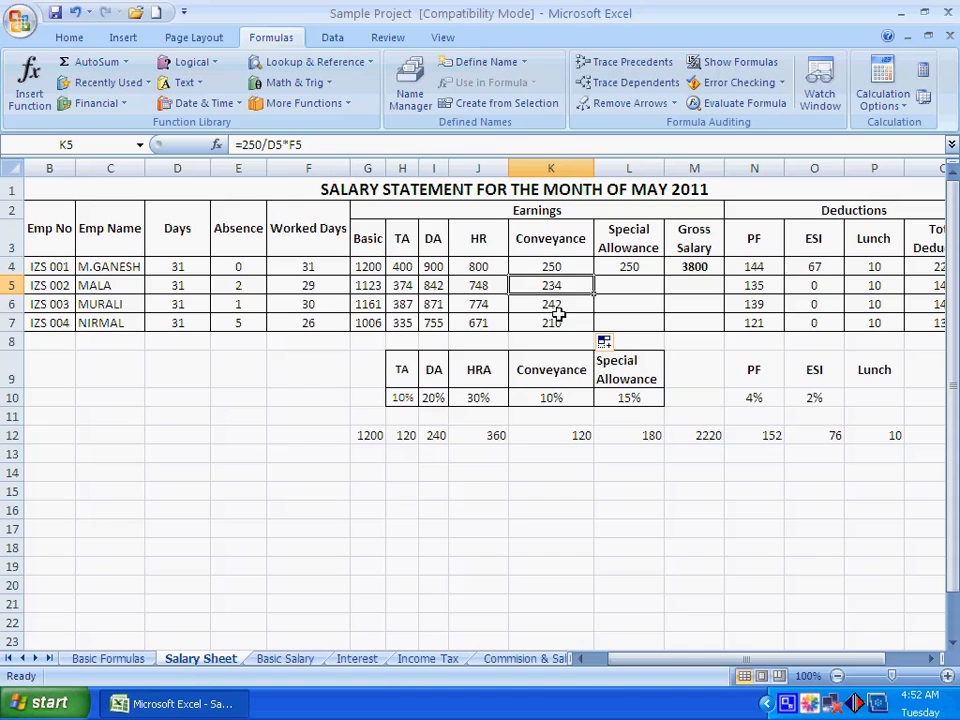
left_click(629, 268)
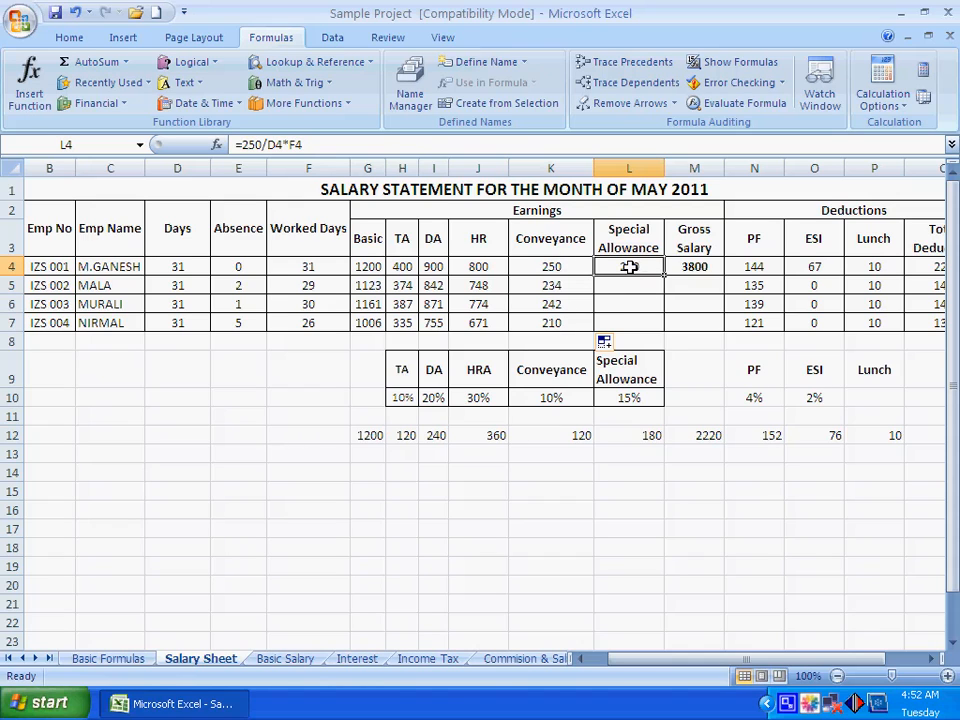
left_click_drag(664, 277, 664, 331)
left_click(653, 487)
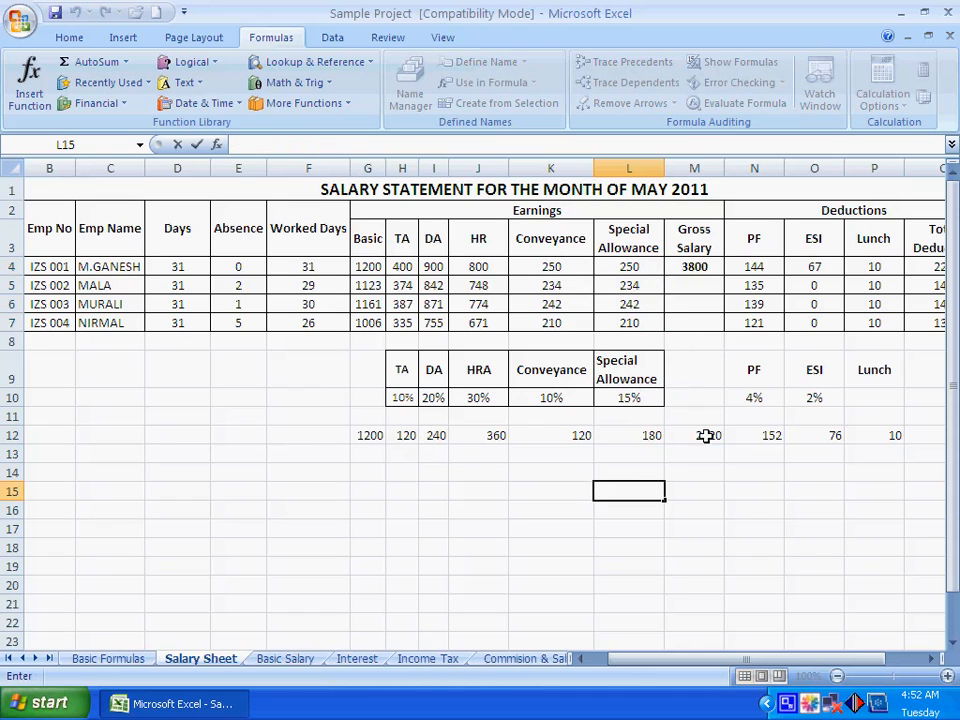
Clear the first employee's Gross Salary in M4 and total the Basic through Special Allowance earnings with =SUM(G4:L4)
left_click(699, 382)
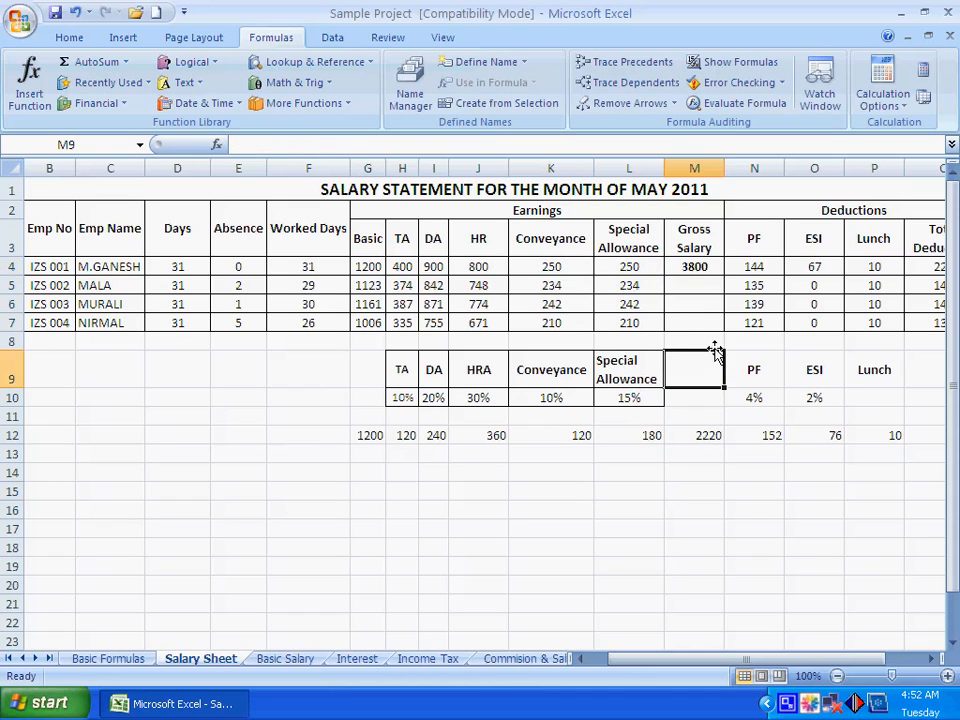
left_click_drag(368, 267, 606, 268)
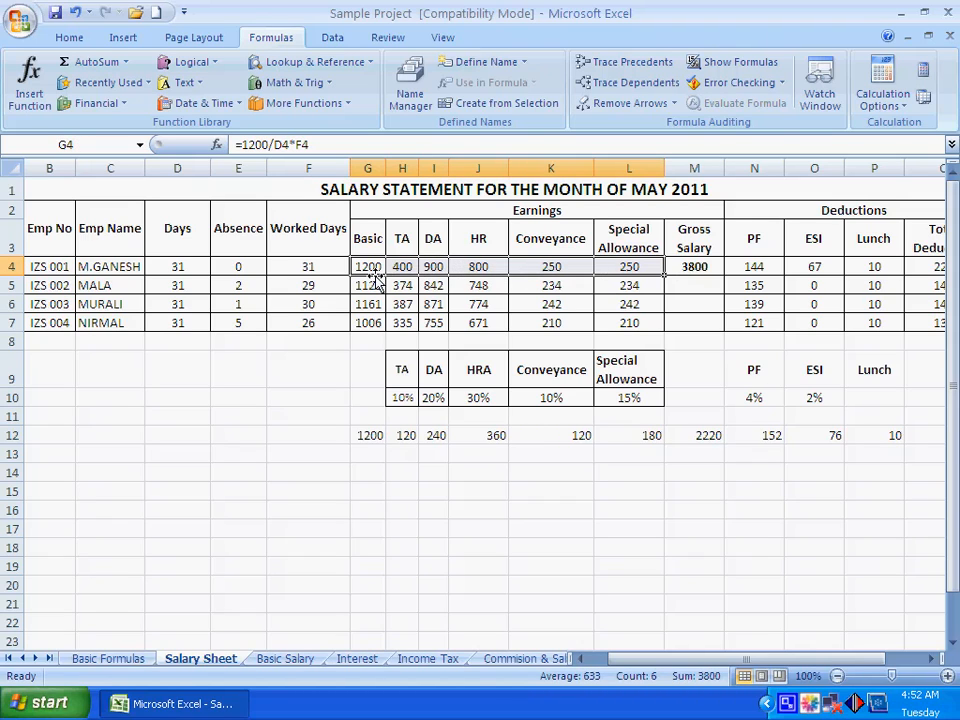
left_click(681, 268)
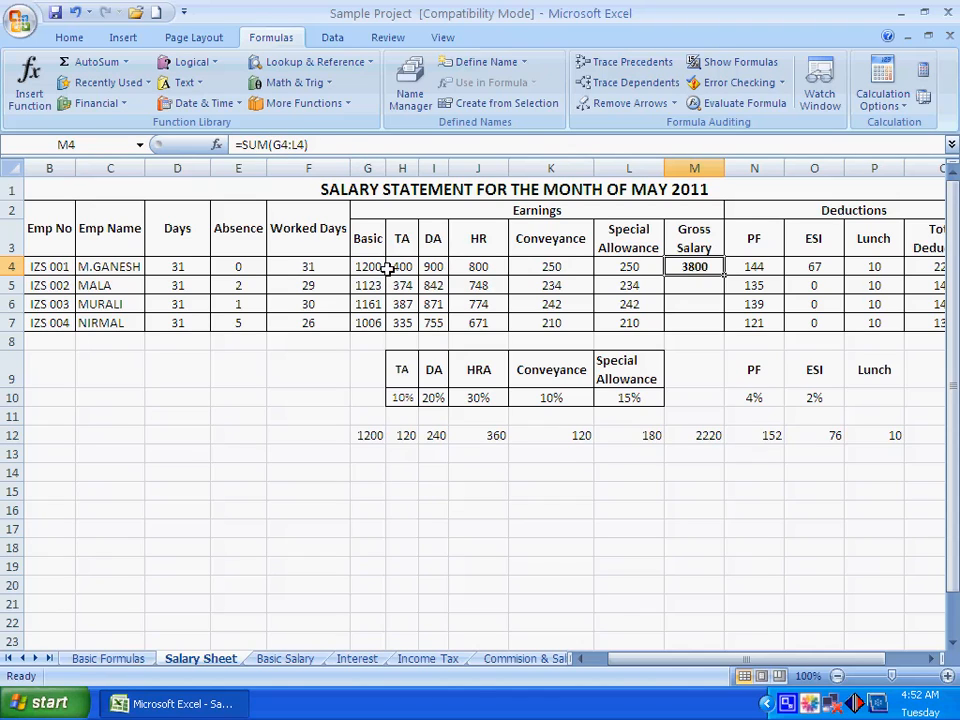
key("Delete")
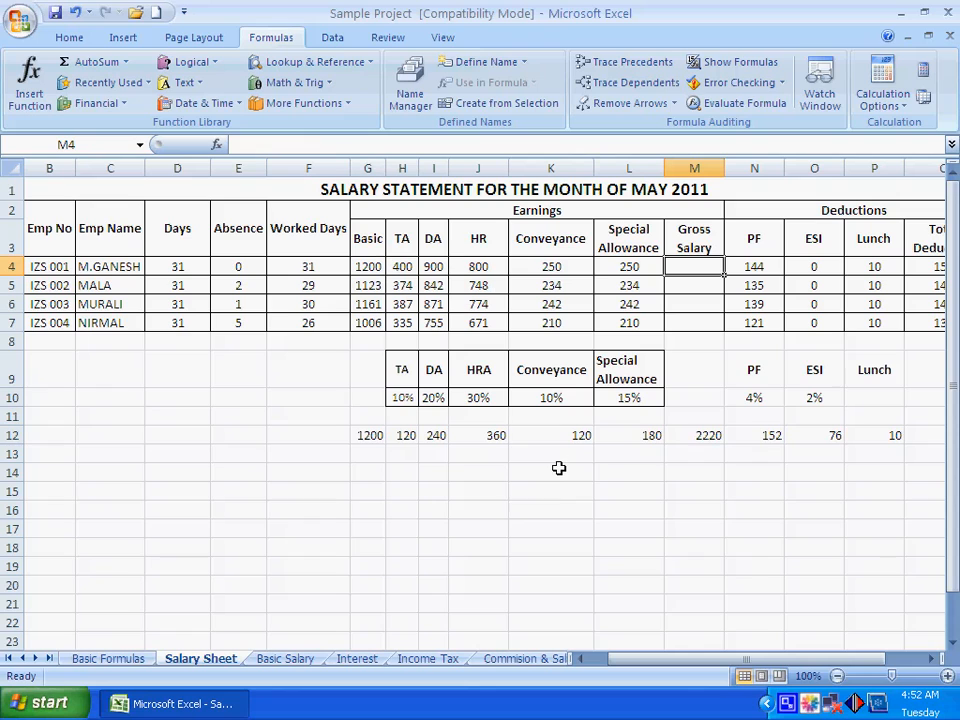
type("=SUM(")
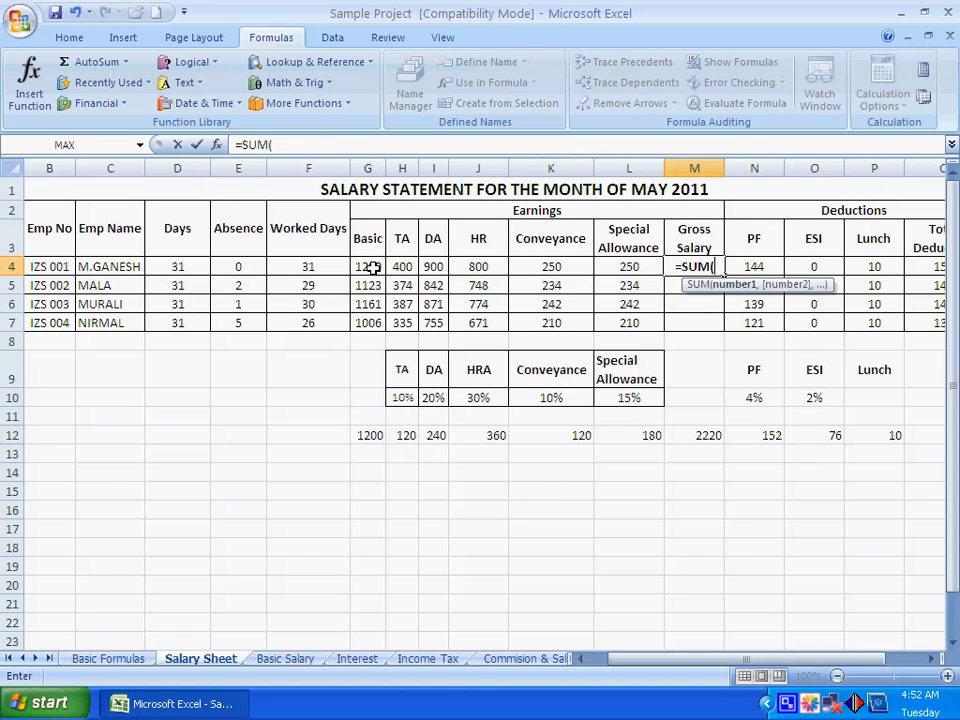
left_click_drag(369, 267, 622, 268)
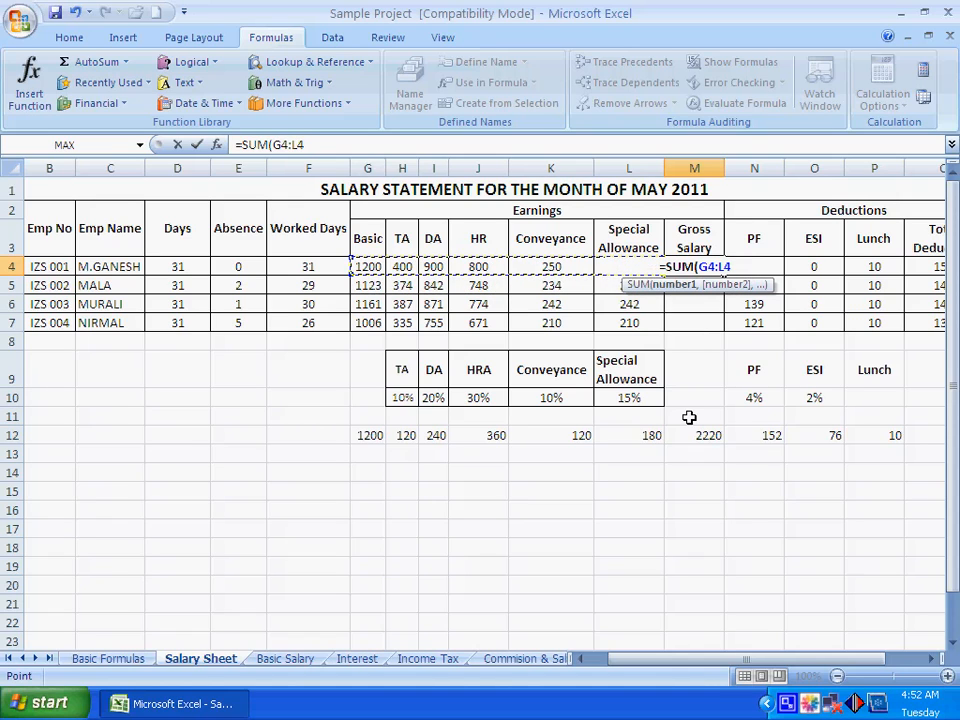
type(")")
key("Return")
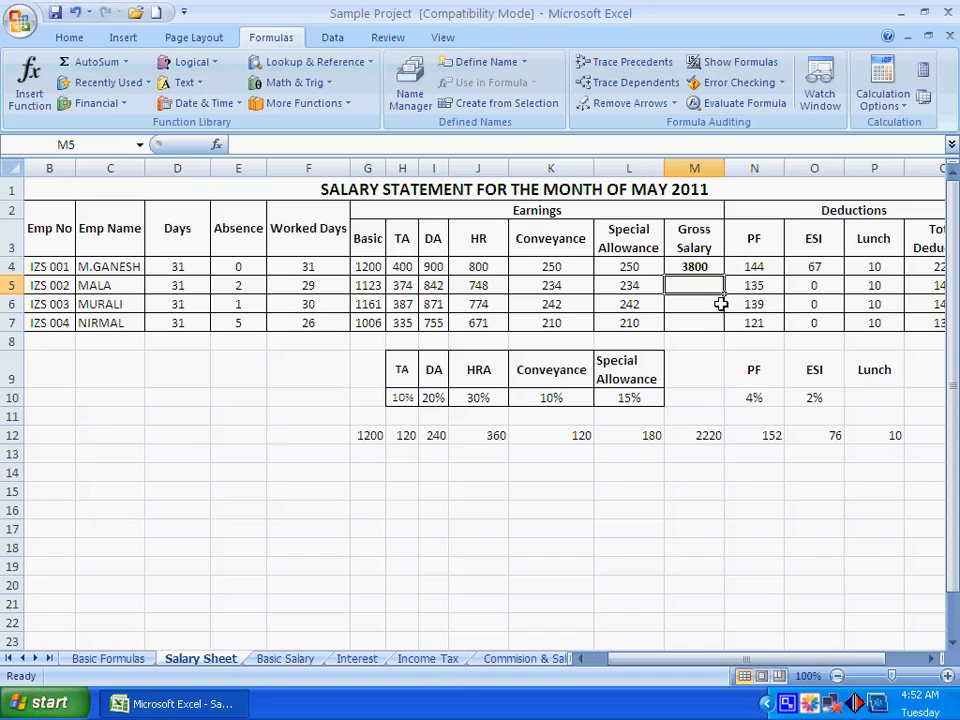
Fill the Gross Salary formula from M4 down to the other three employees in M5:M7
left_click(694, 266)
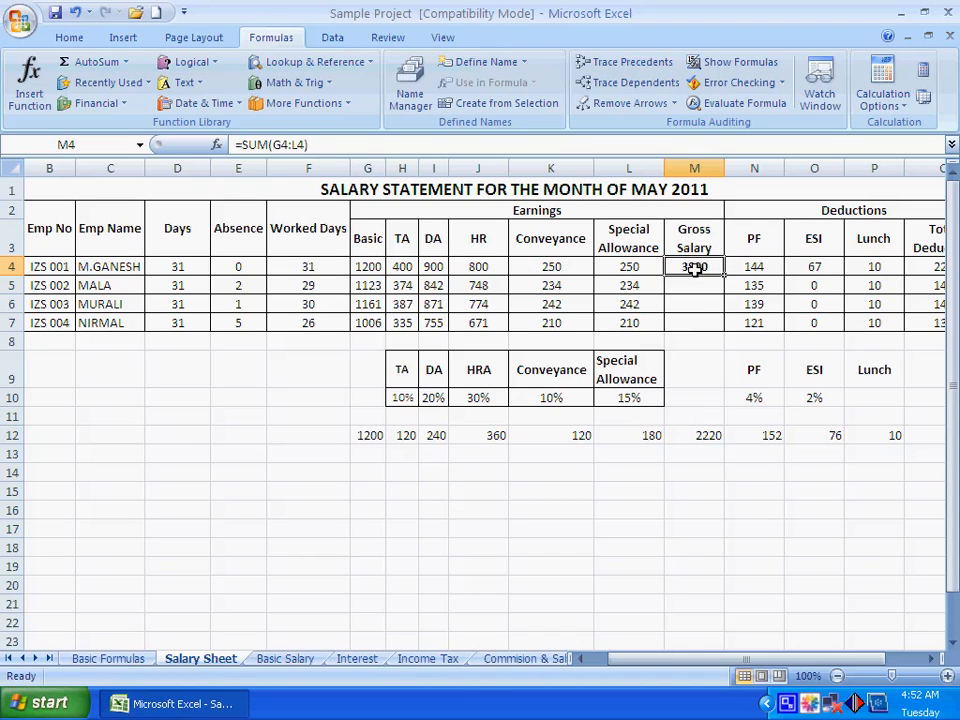
left_click_drag(724, 276, 718, 322)
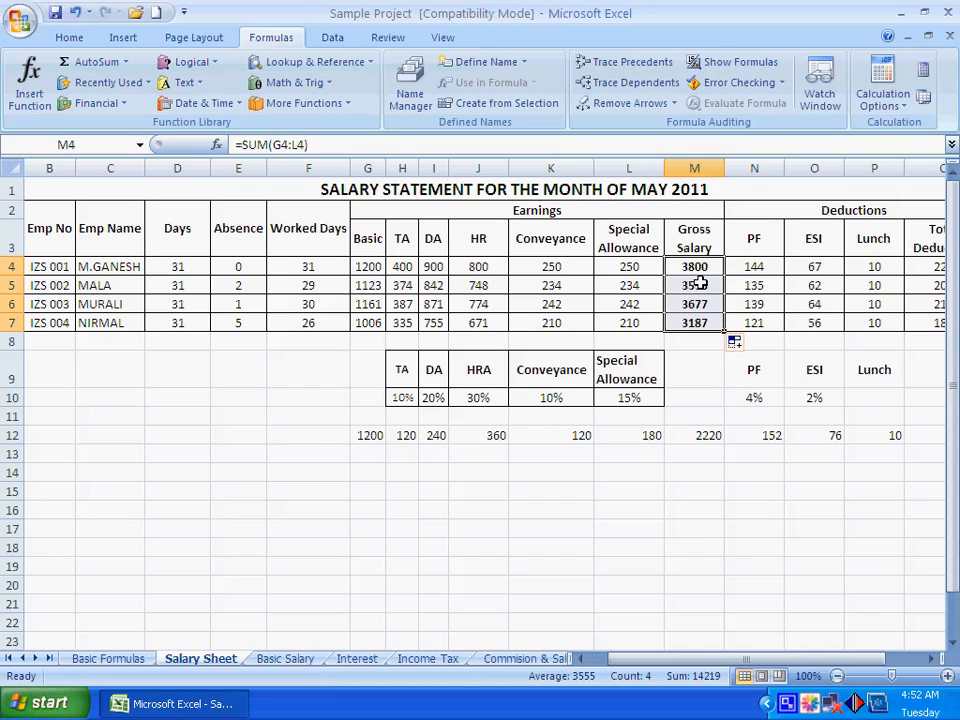
left_click(699, 524)
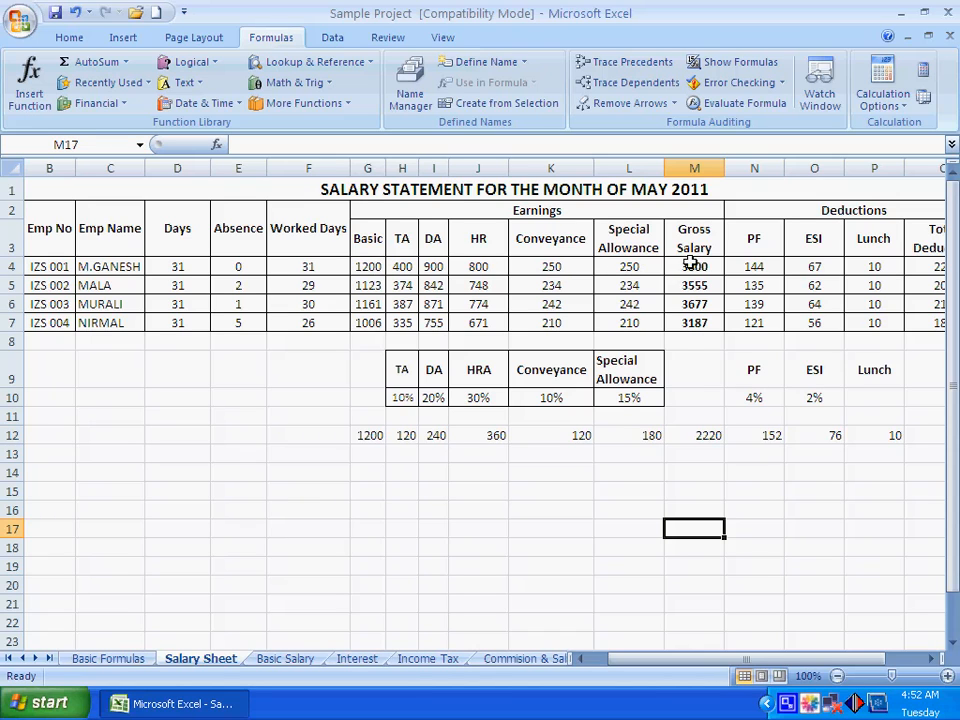
Examine the first employee's PF, ESI and Lunch deductions in N4:P4, the Total Deduction formula in Q4 and the Gross Salary in M4
left_click(935, 668)
left_click(935, 668)
left_click(935, 668)
left_click(935, 668)
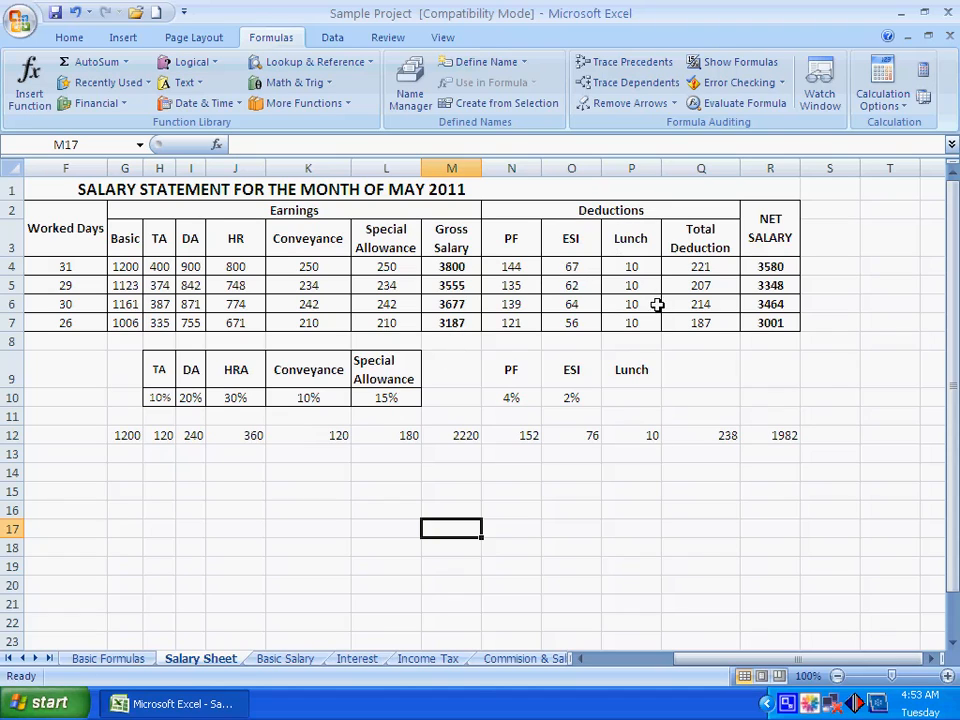
left_click(513, 266)
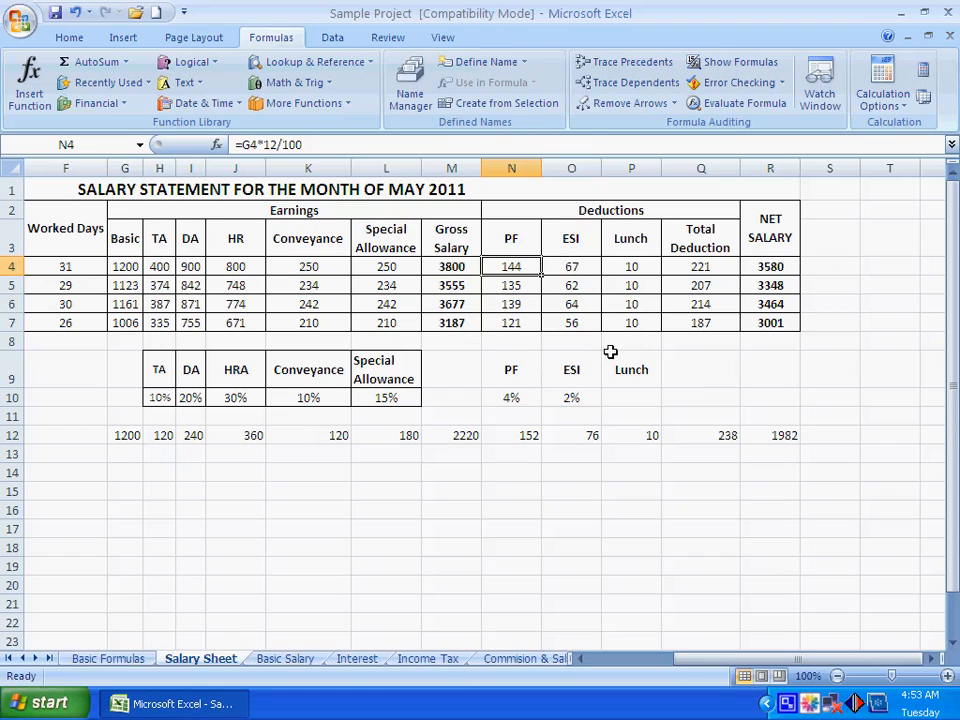
left_click_drag(521, 266, 628, 266)
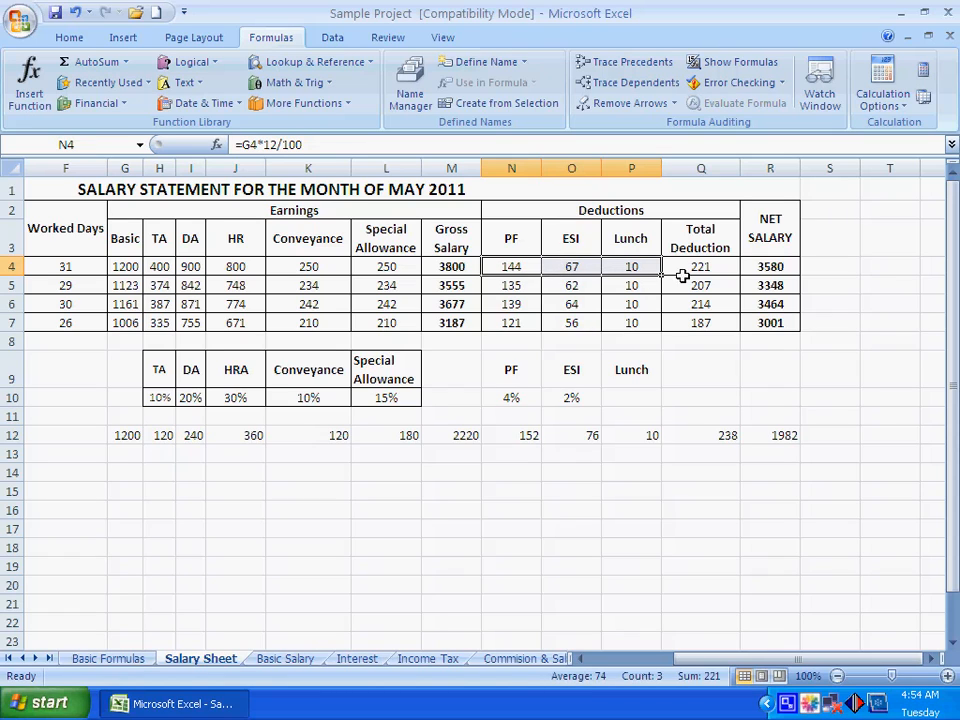
left_click(695, 265)
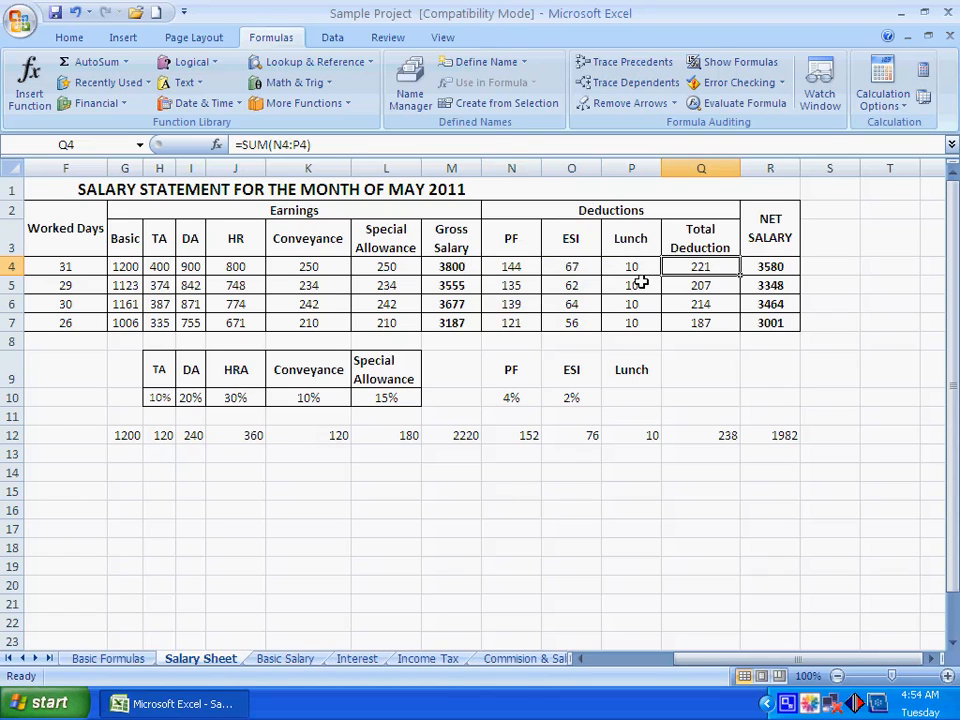
left_click(456, 266)
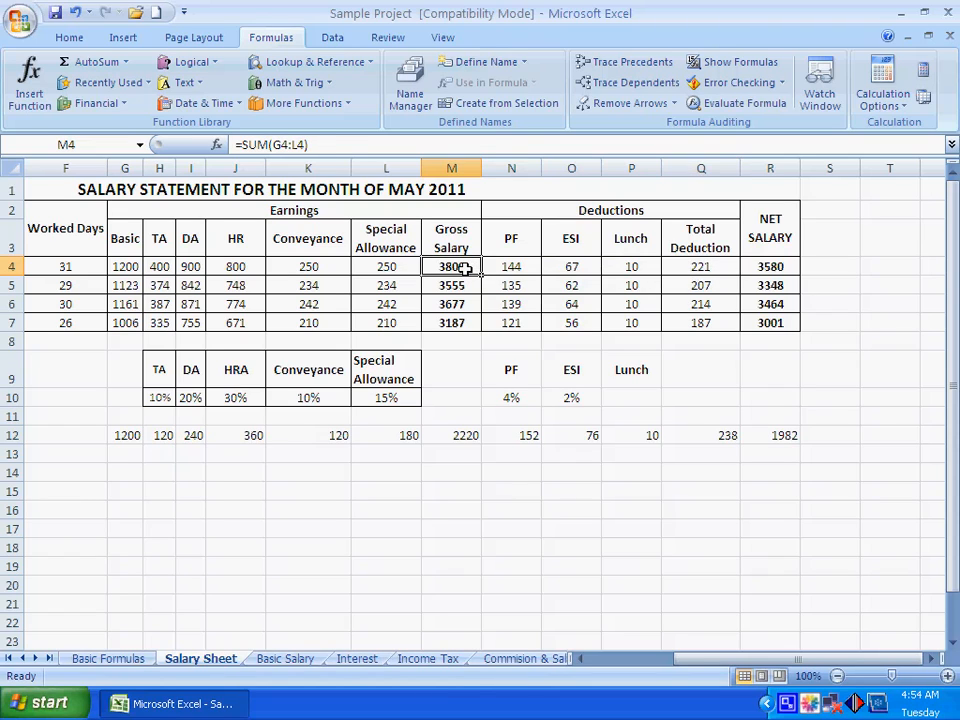
Examine the first employee's Net Salary formula in R4, the deductions in N4:Q4 and the Net Salary column R4:R7
left_click(778, 268)
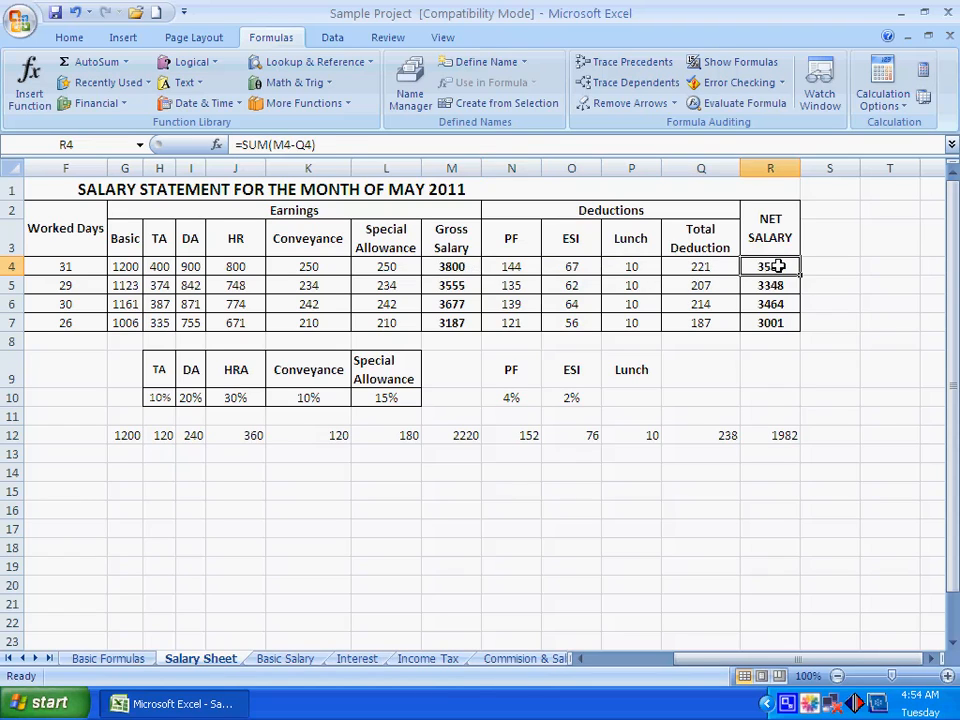
left_click(725, 375)
left_click_drag(522, 208, 784, 324)
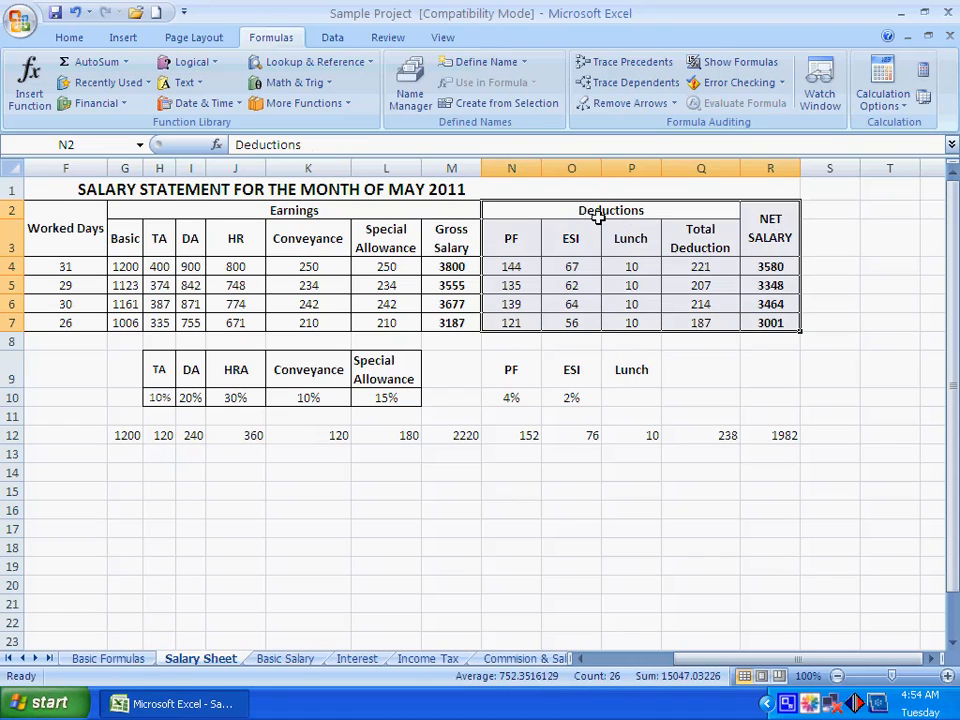
left_click(511, 268)
left_click_drag(513, 268, 700, 268)
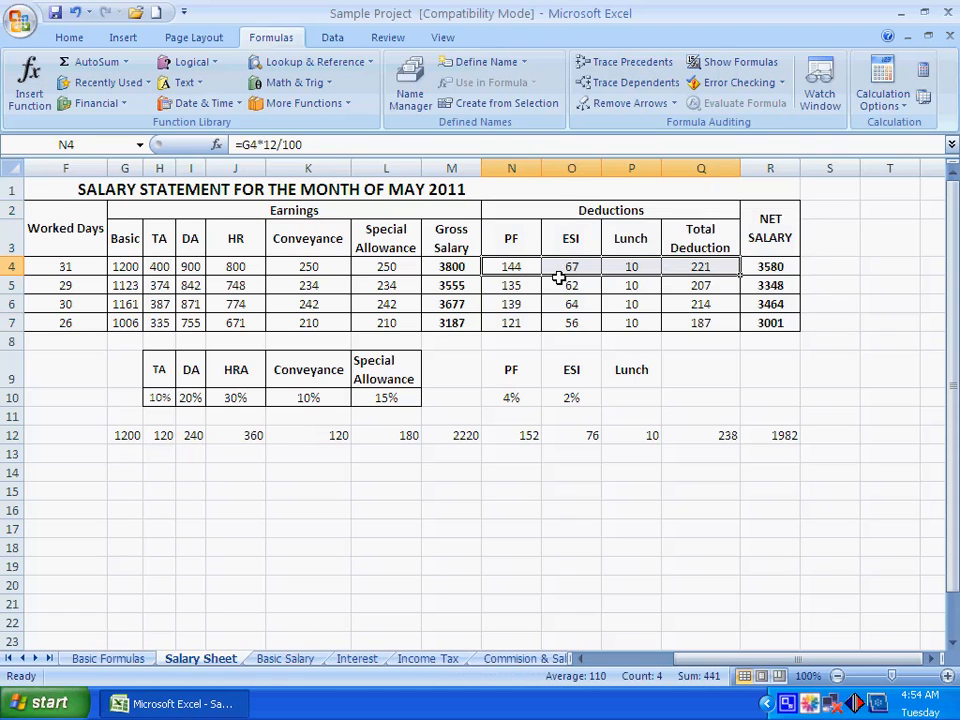
left_click_drag(767, 268, 770, 323)
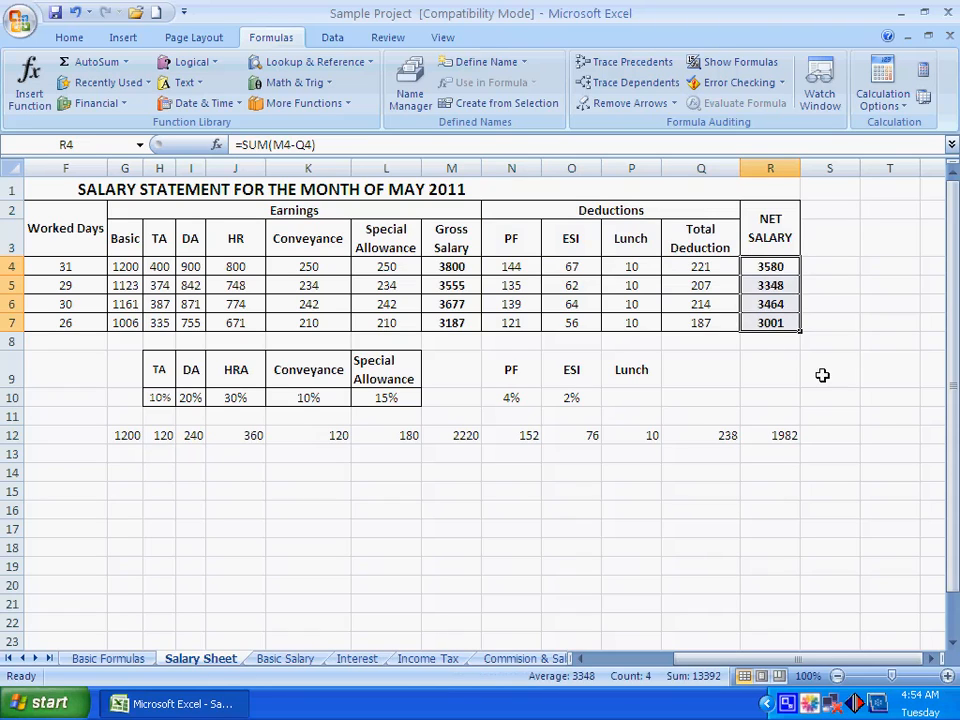
left_click(829, 378)
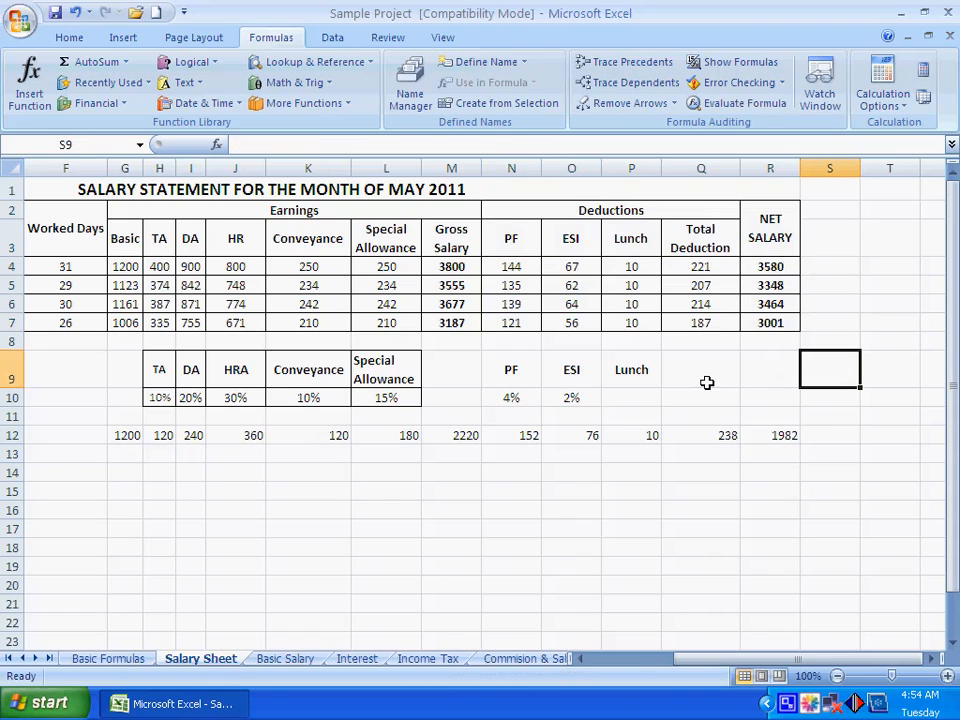
Clear the PF deductions in N4:N7 and calculate the first employee's PF in N4 as 12% of Basic with =G4*12/100
left_click(514, 267)
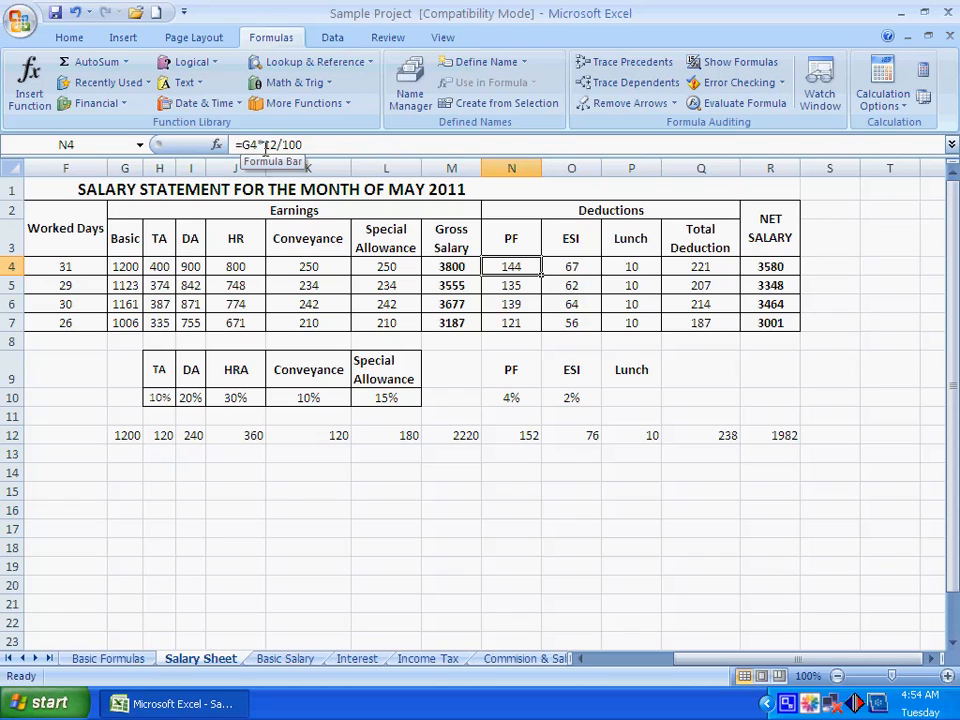
key("shift+Down")
key("shift+Down")
key("shift+Down")
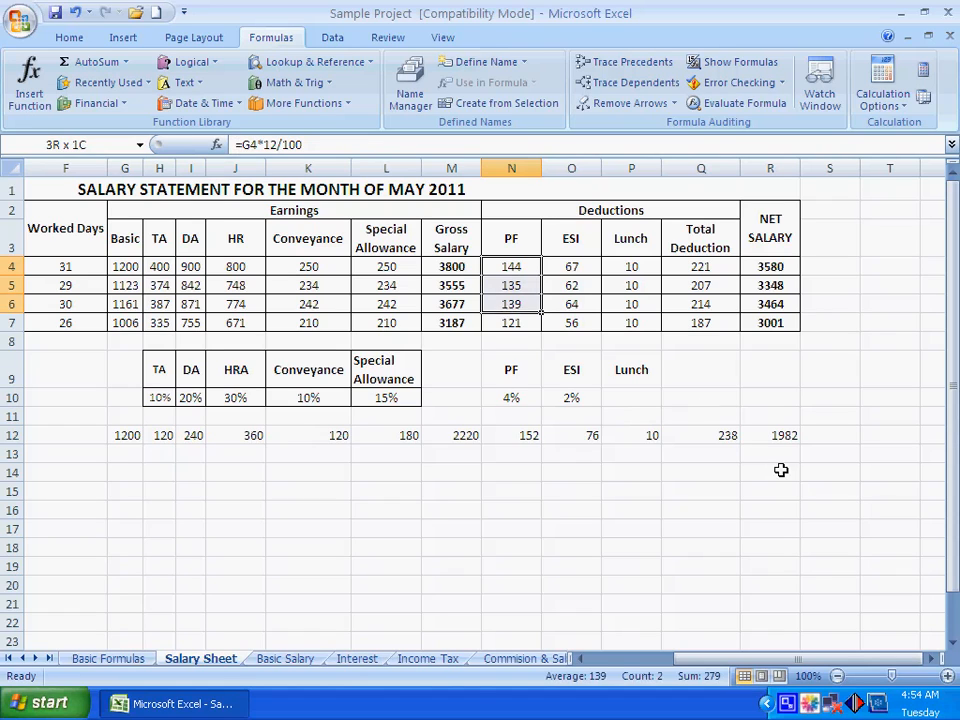
key("Delete")
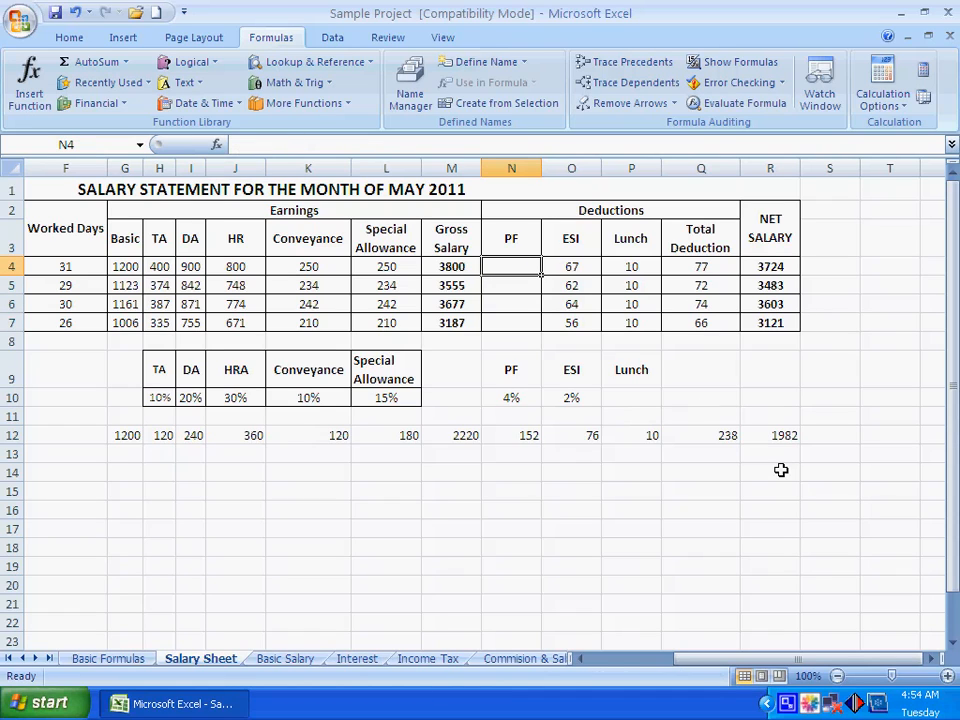
type("=")
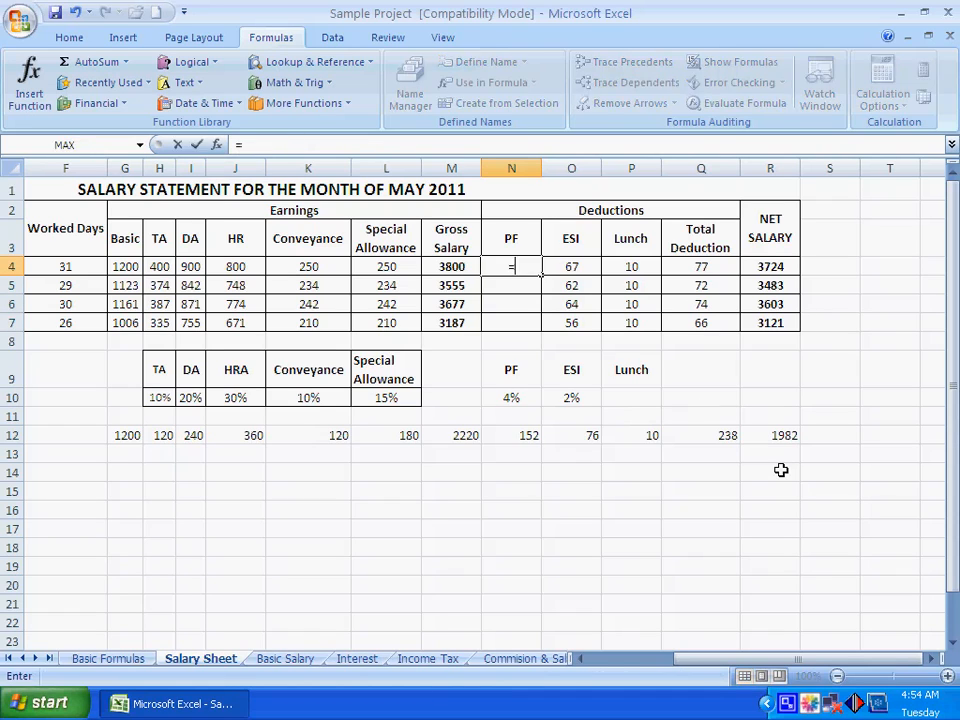
type("G4")
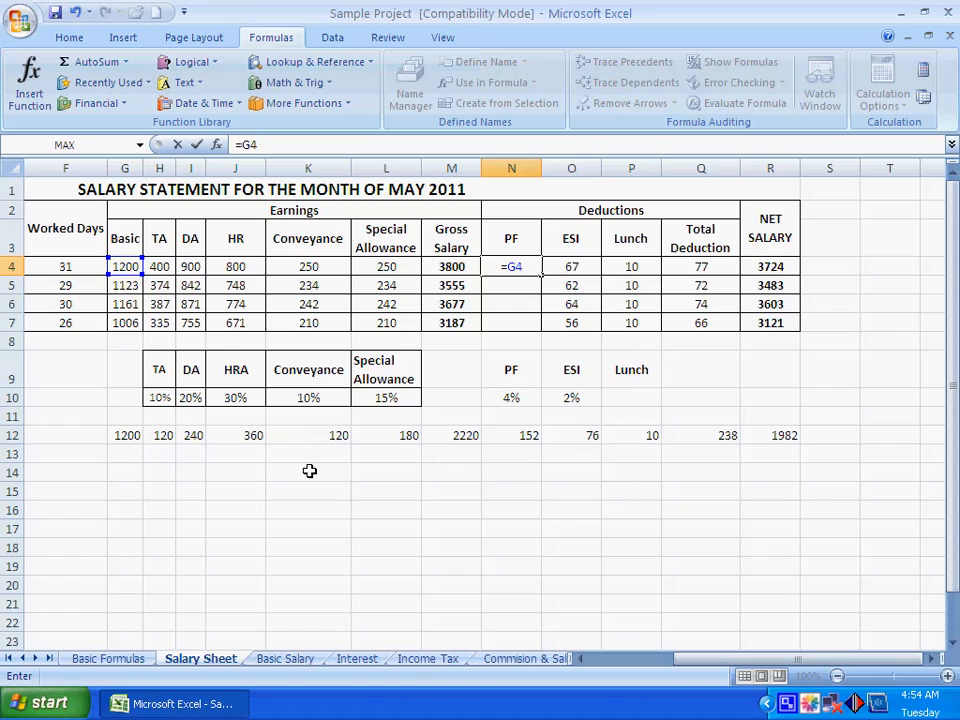
type("*12/100")
key("Return")
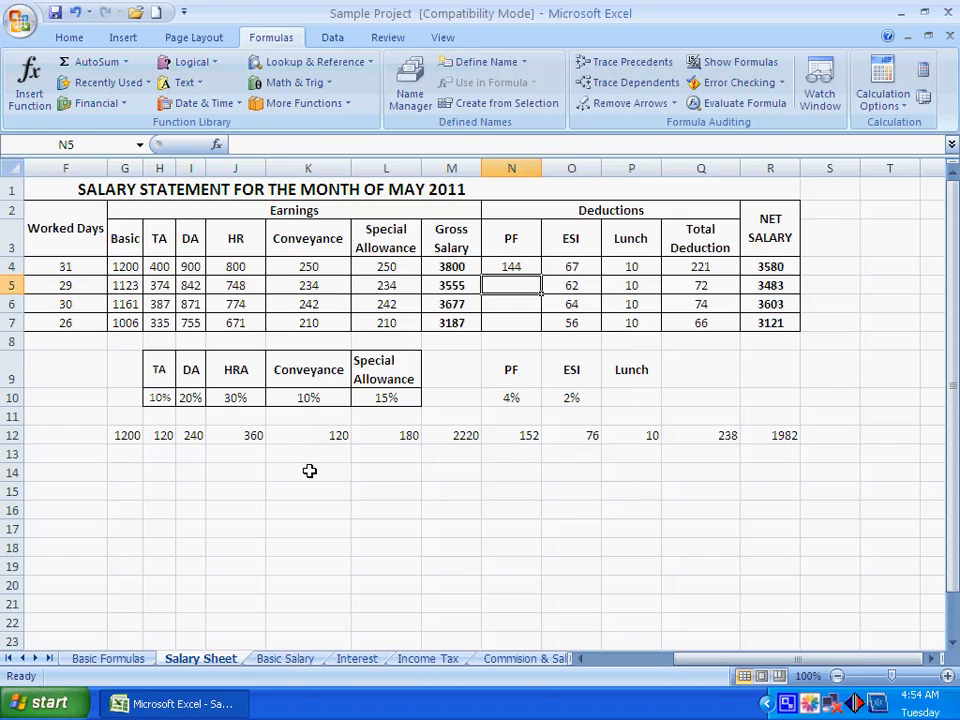
Fill the PF formula from N4 down through N7 and check it against the Basic pay in G5:G7
left_click(503, 270)
left_click_drag(541, 276, 541, 325)
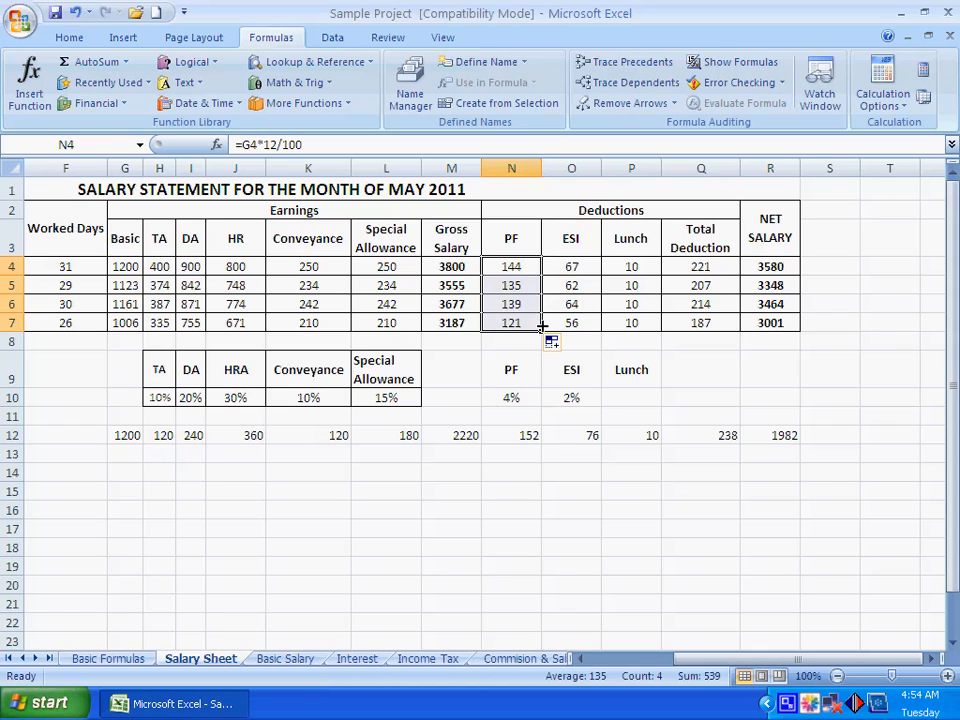
left_click(565, 493)
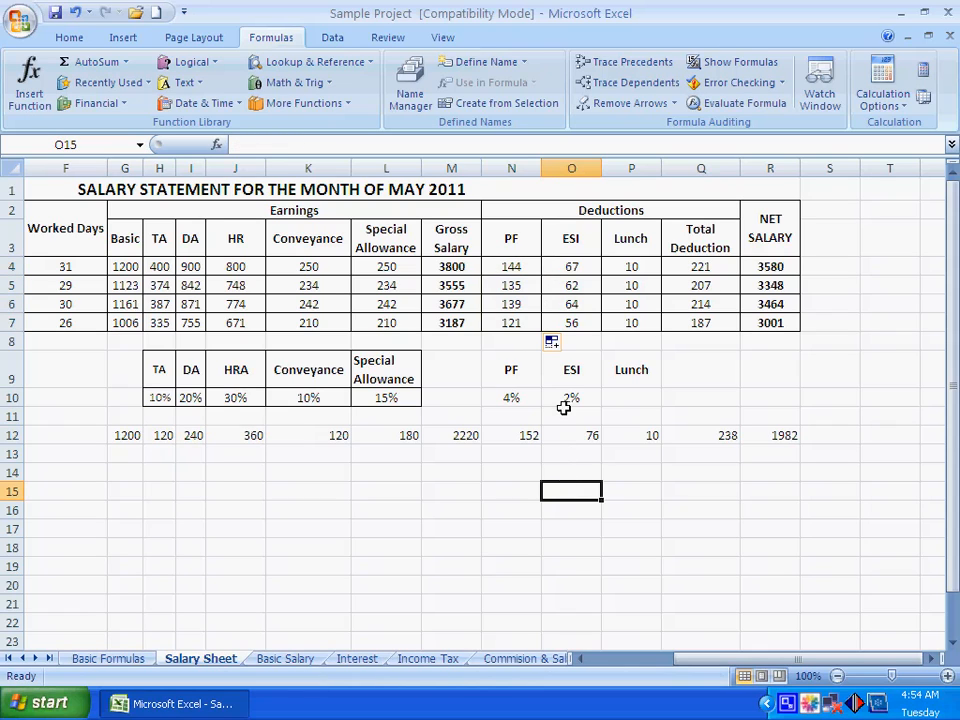
left_click(128, 287)
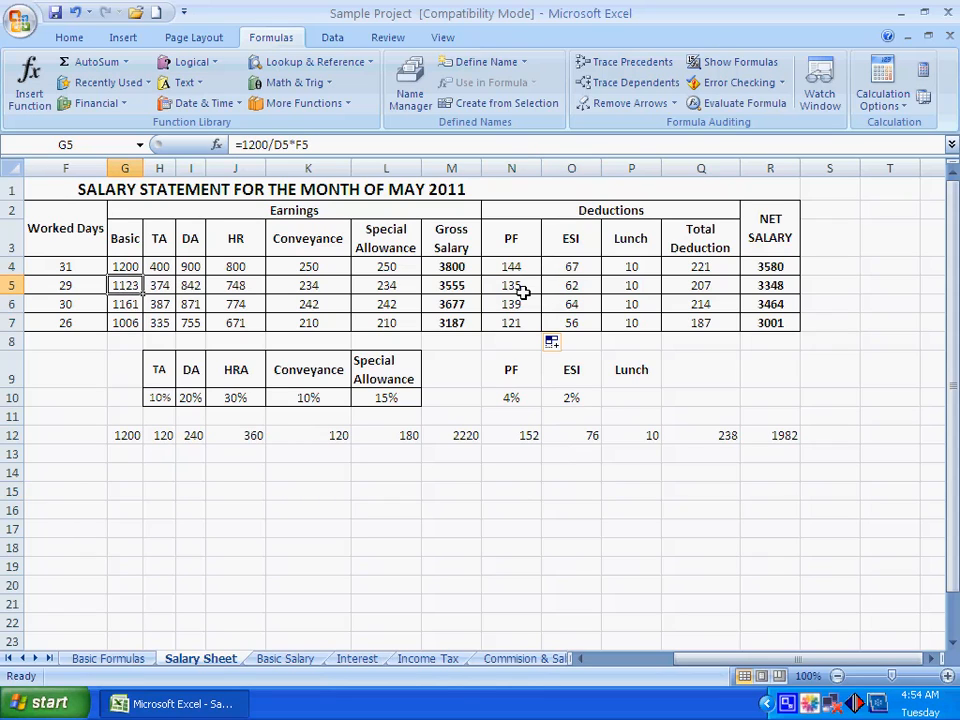
left_click(127, 305)
left_click(127, 319)
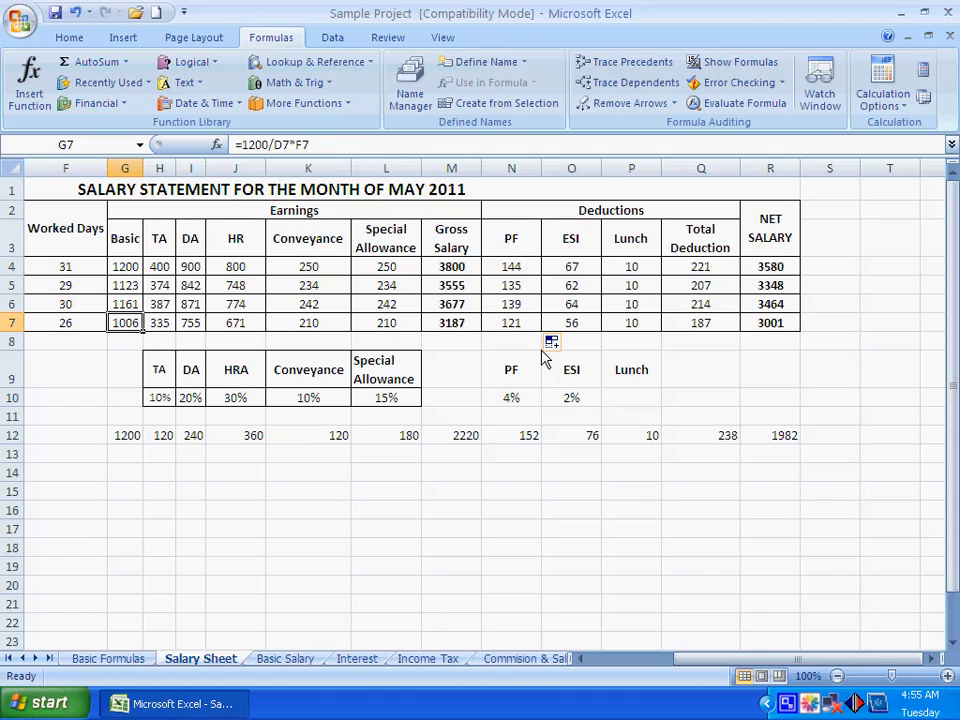
Clear the ESI deductions in O4:O7 and calculate the first employee's ESI in O4 from Gross Salary with =+M4*1.75/100
left_click(574, 267)
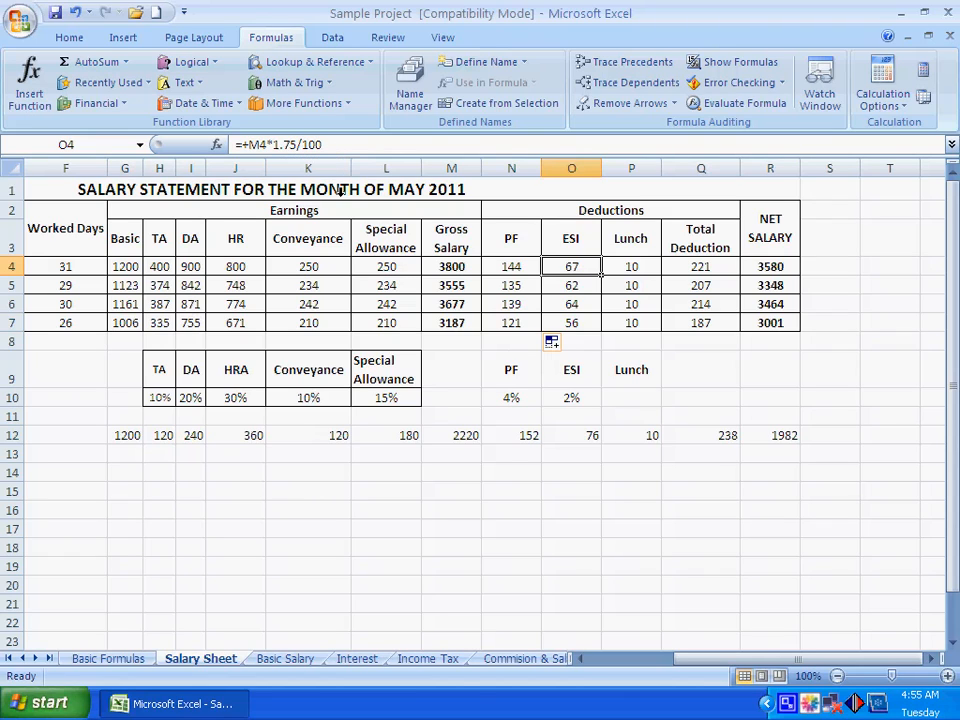
key("shift+Down")
key("shift+Down")
key("shift+Down")
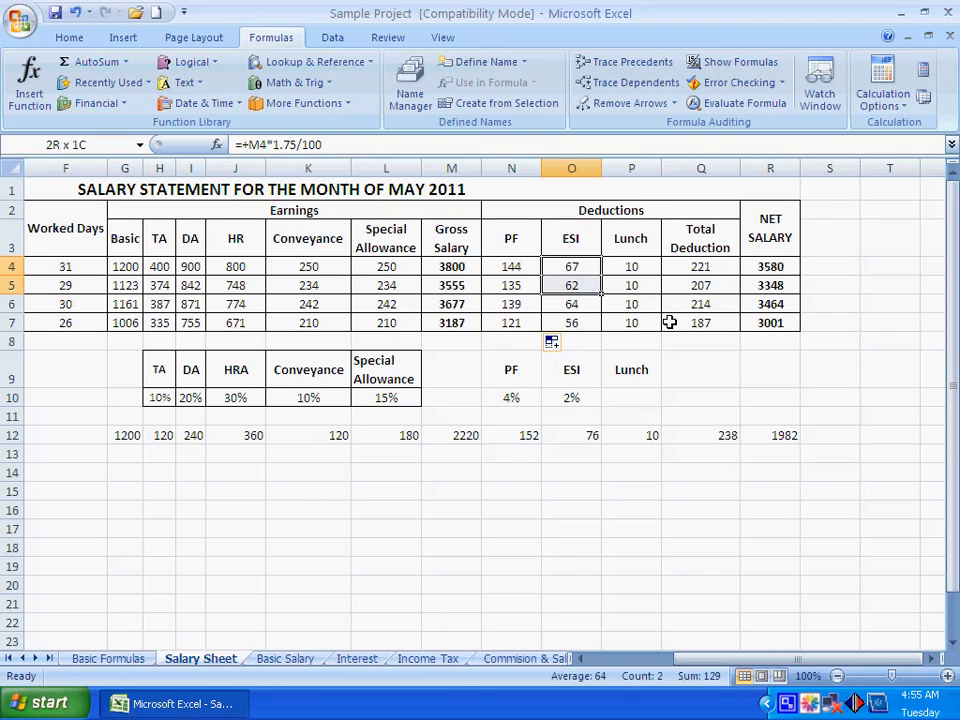
key("Delete")
key("Up")
key("Down")
type("=+M4")
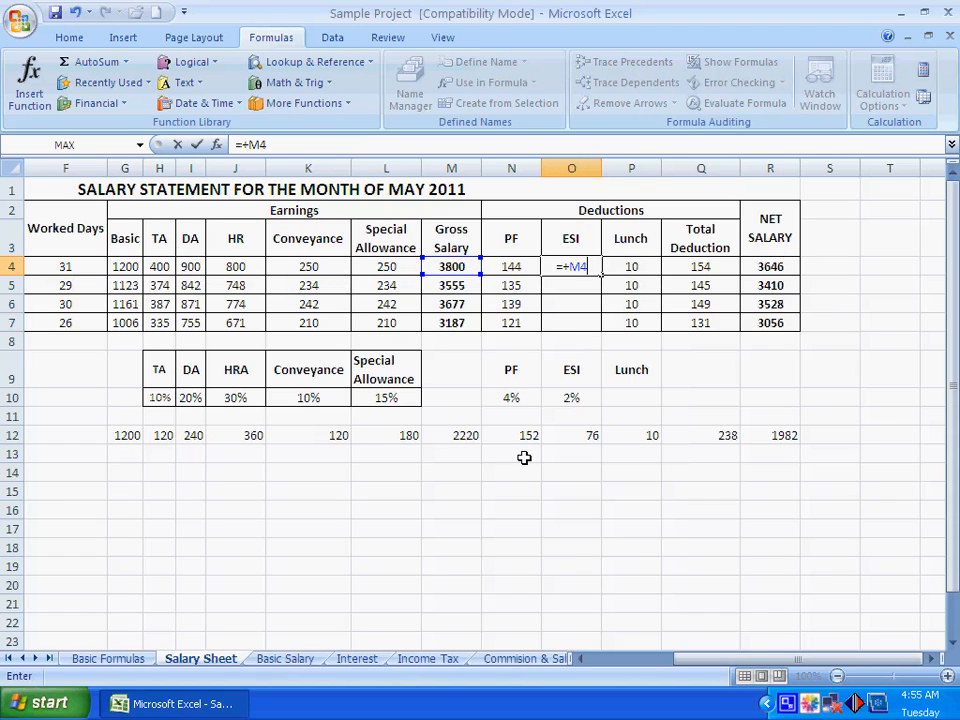
type("*1.75")
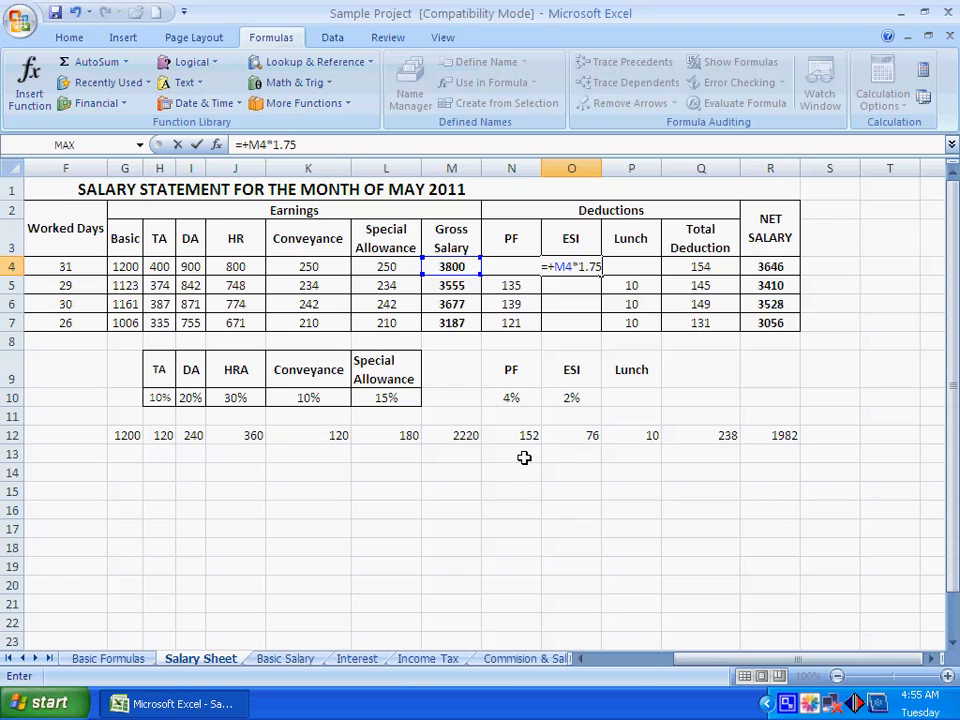
type("/100")
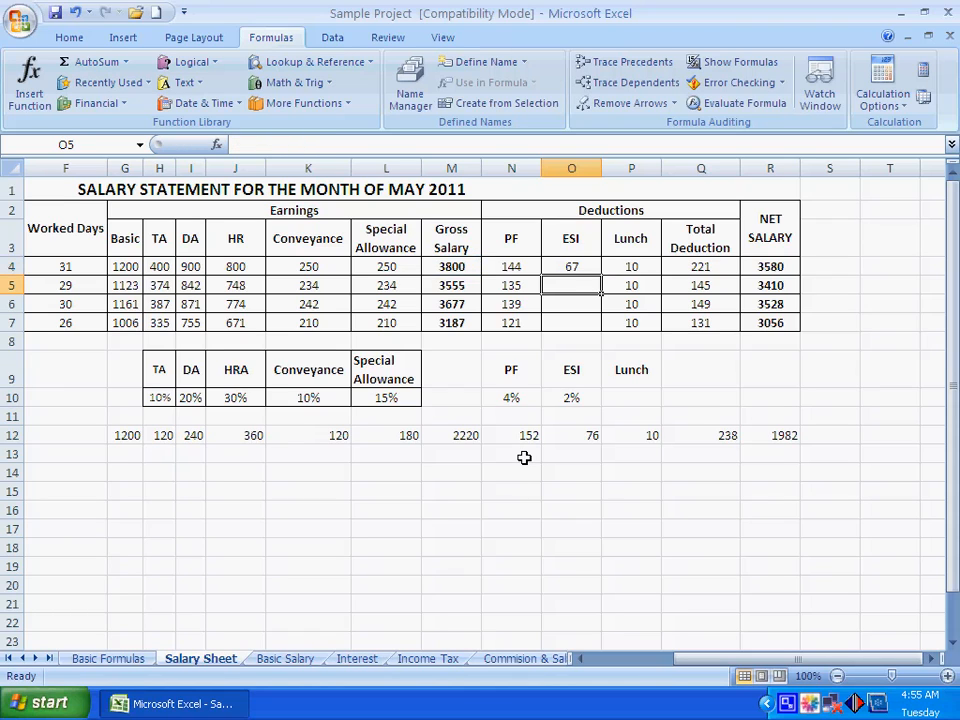
Fill the ESI formula from O4 down to the other three employees in O5:O7
left_click(589, 266)
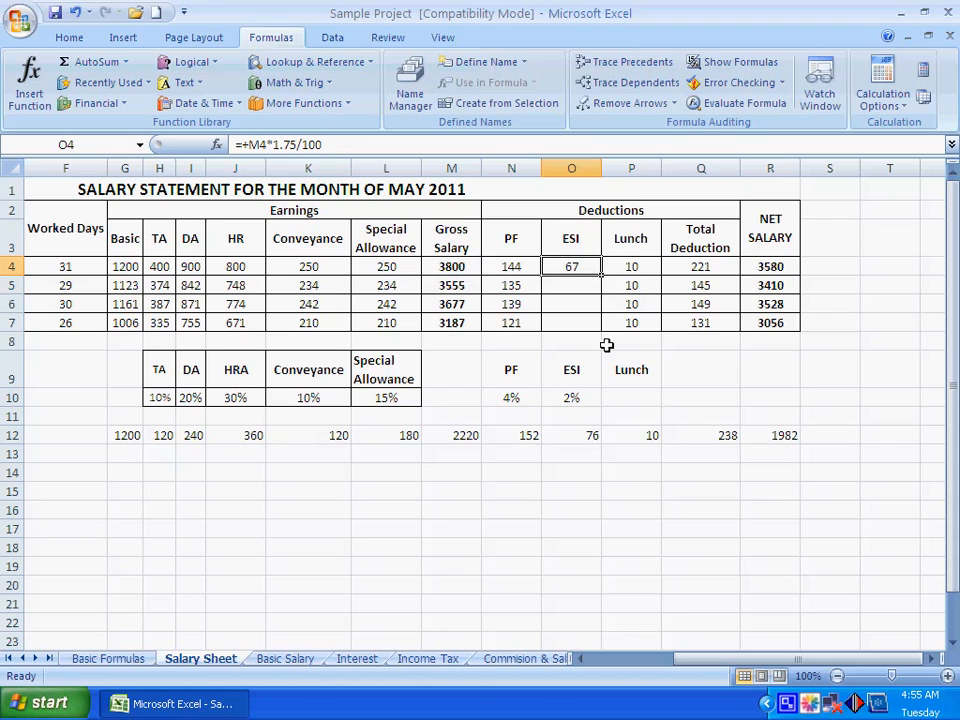
left_click_drag(601, 277, 602, 325)
left_click(688, 395)
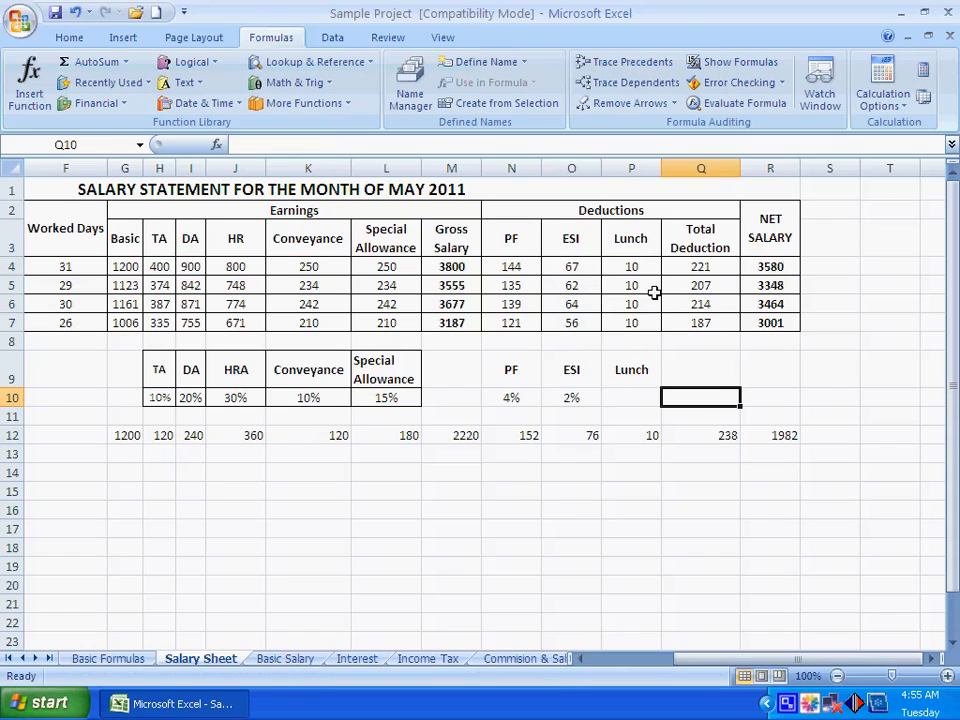
Review each employee's Lunch deduction in P4:P7
left_click(628, 266)
left_click(631, 286)
left_click(636, 305)
left_click(636, 323)
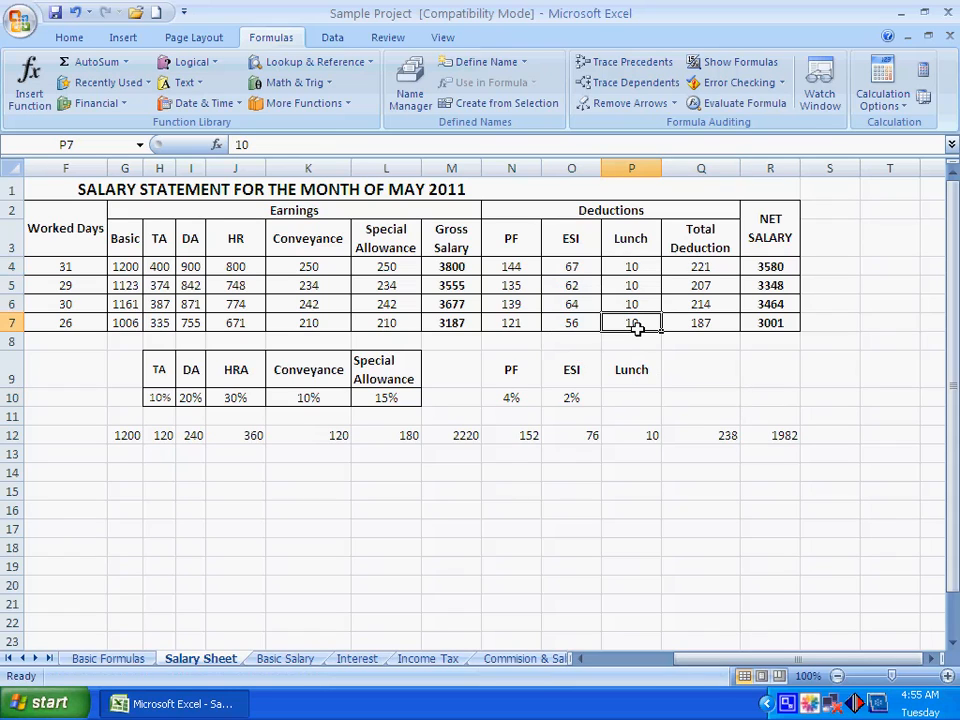
left_click(715, 370)
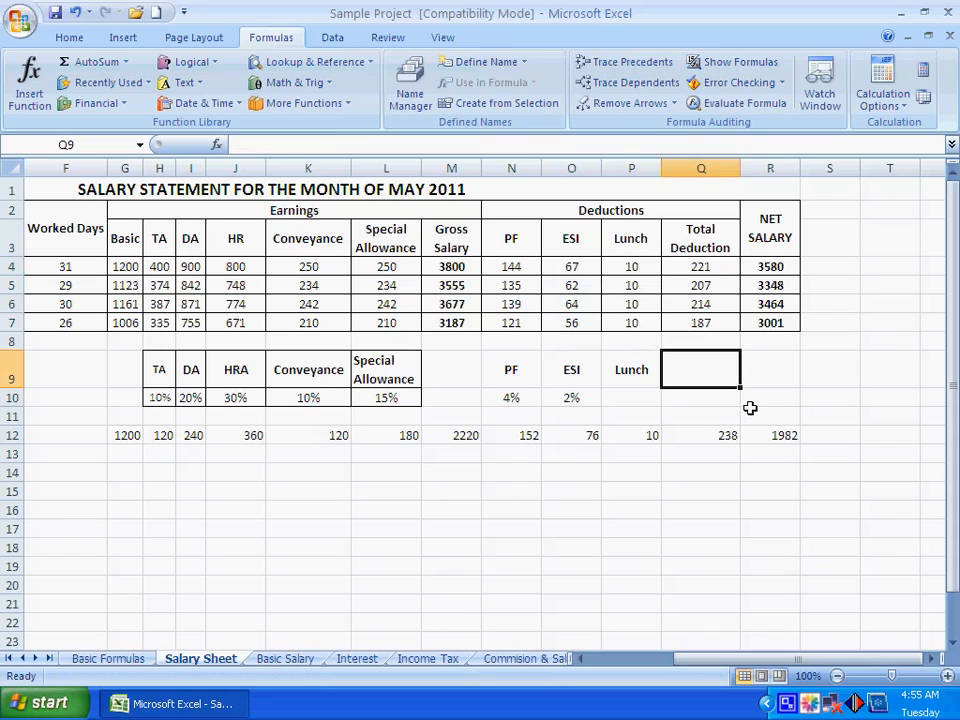
Clear the Total Deduction column Q4:Q7 and total the first employee's PF, ESI and Lunch in Q4 with =SUM(N4:P4)
left_click_drag(690, 271, 701, 322)
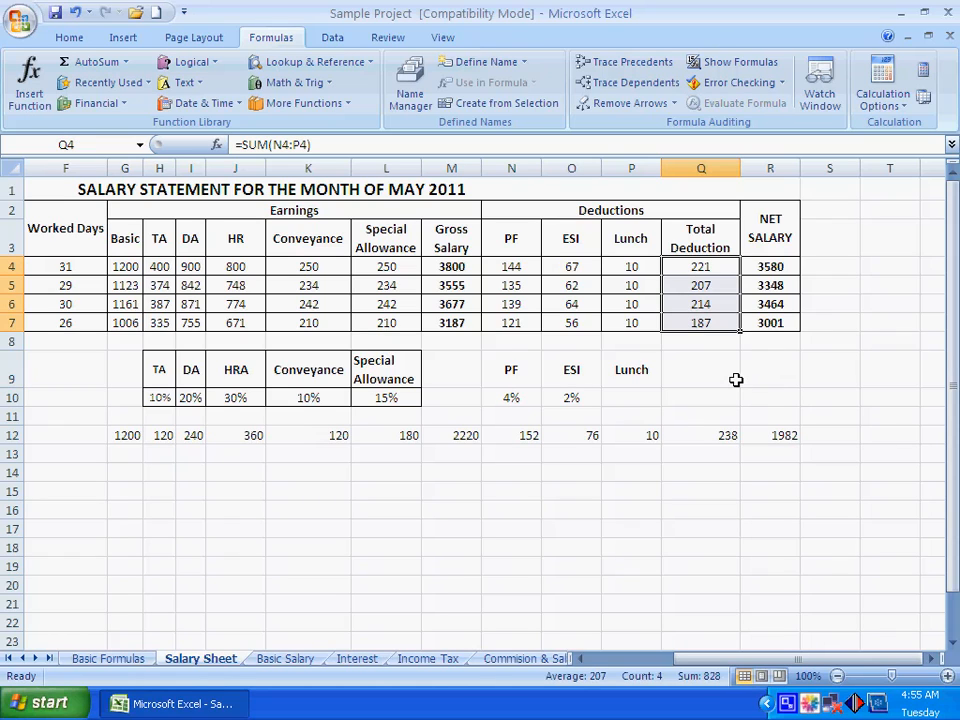
key("Delete")
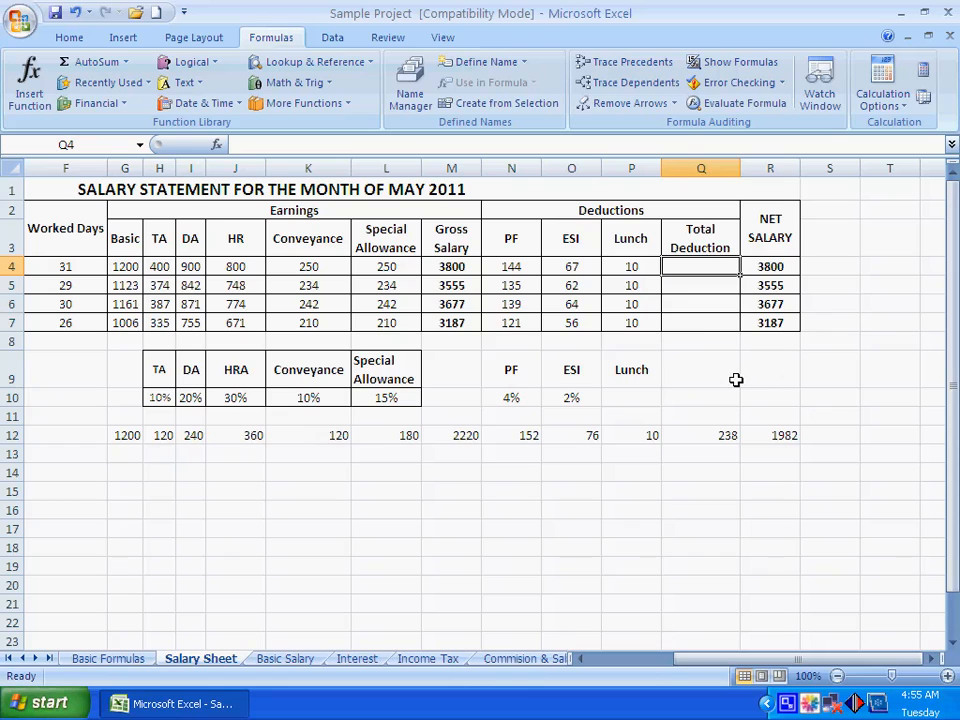
type("=SUM(")
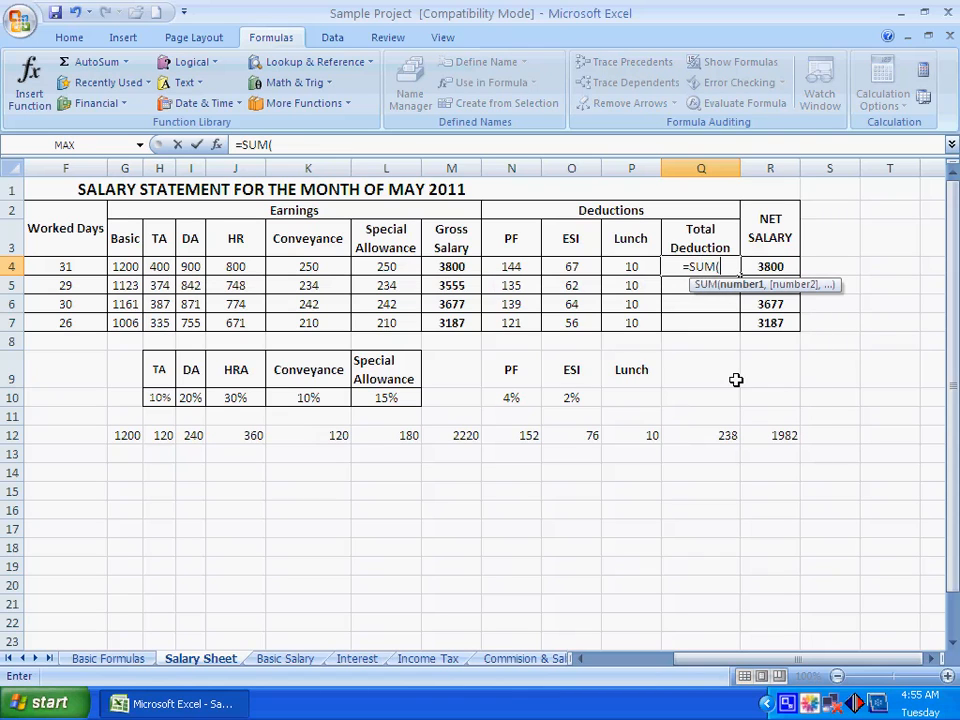
left_click_drag(504, 266, 631, 268)
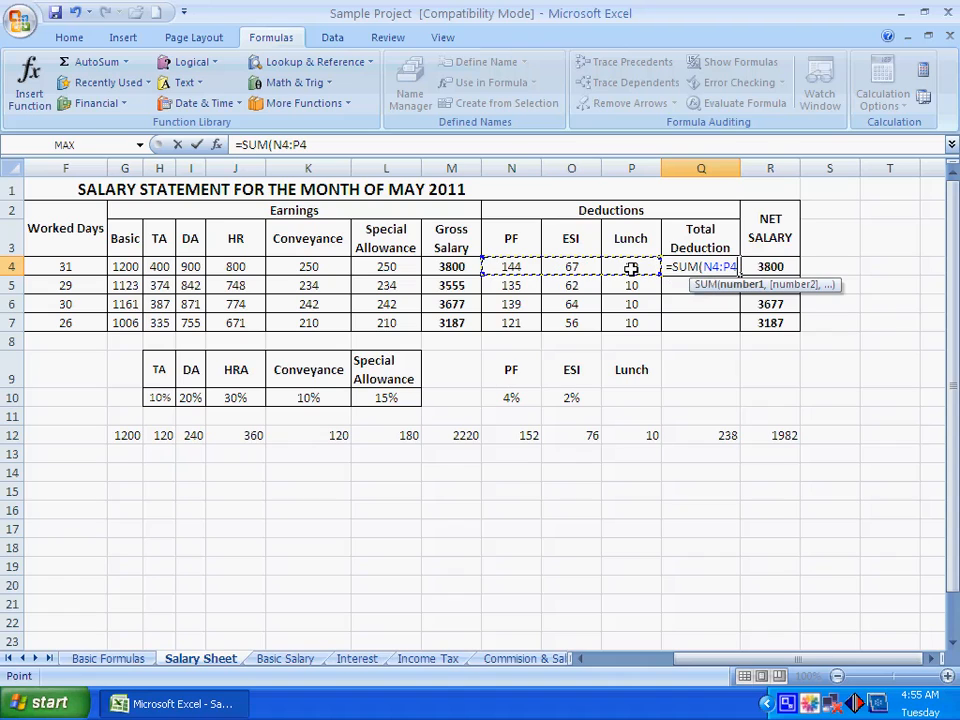
type(")")
key("Return")
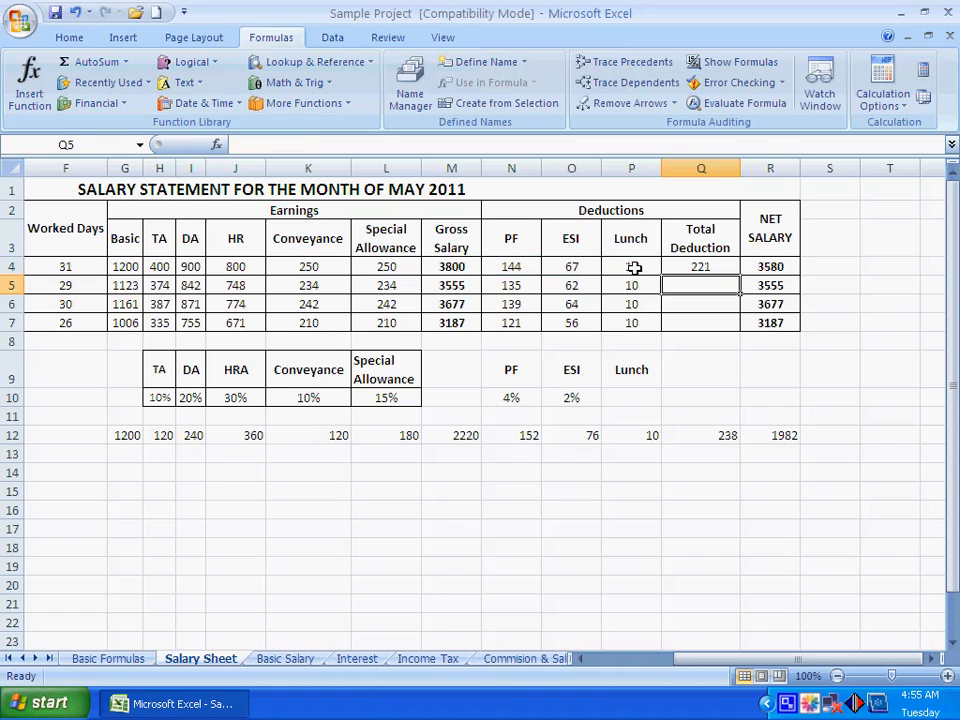
Fill the Total Deduction formula from Q4 down to the other three employees in Q5:Q7
left_click(707, 267)
left_click_drag(742, 275, 738, 326)
left_click(777, 376)
Clear the Net Salary column R4:R7 and subtract Total Deduction from Gross Salary in R4 with =SUM(M4-Q4)
left_click_drag(771, 268, 767, 322)
key("Delete")
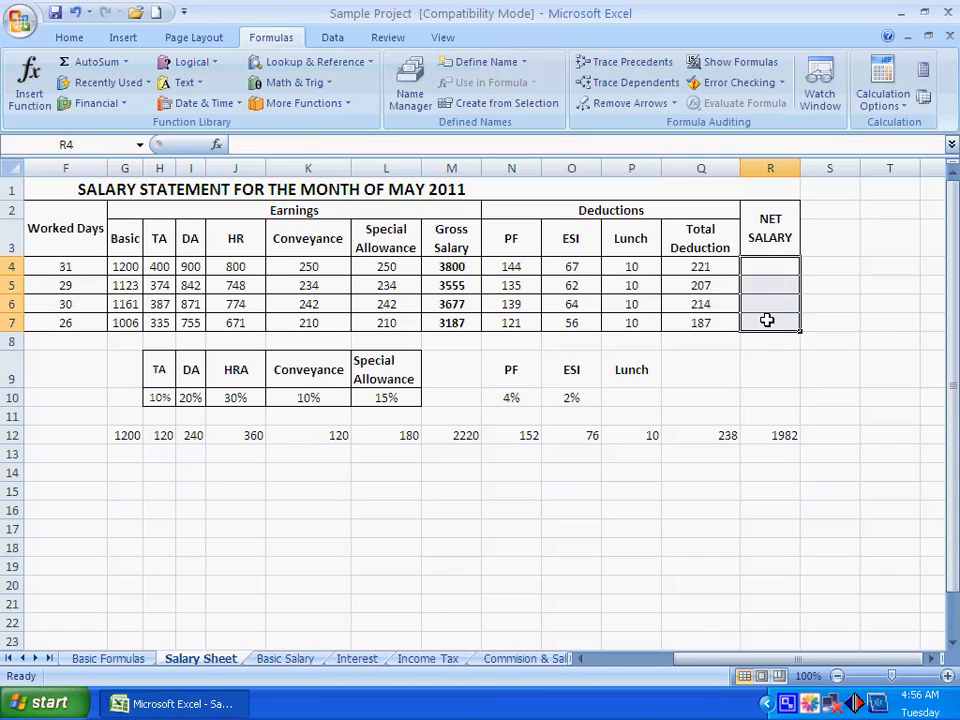
left_click(775, 372)
left_click(773, 264)
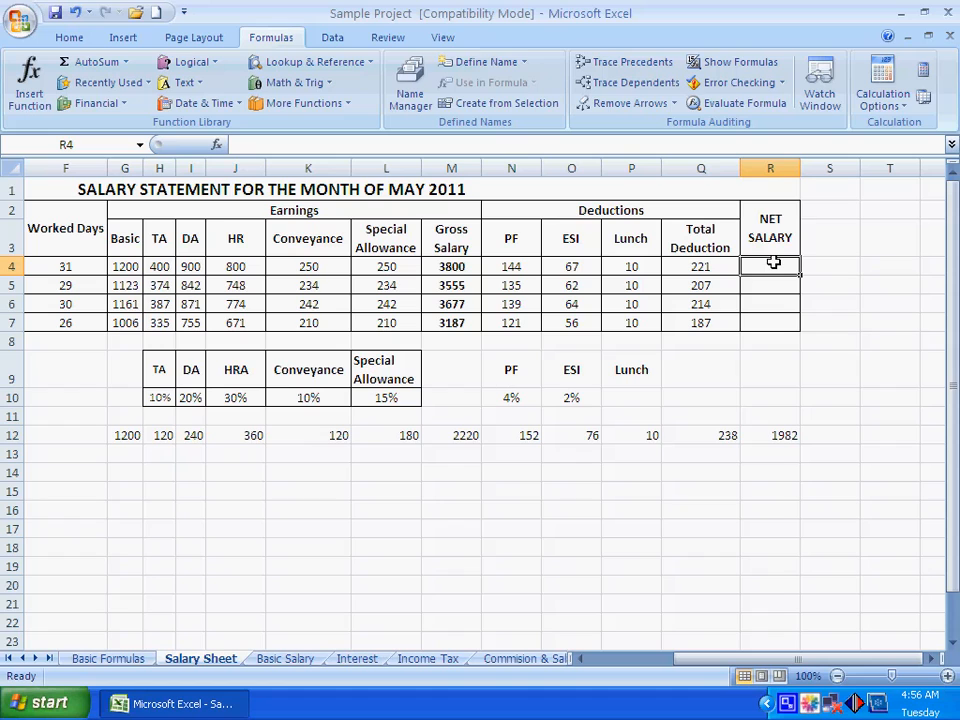
type("=SUM(")
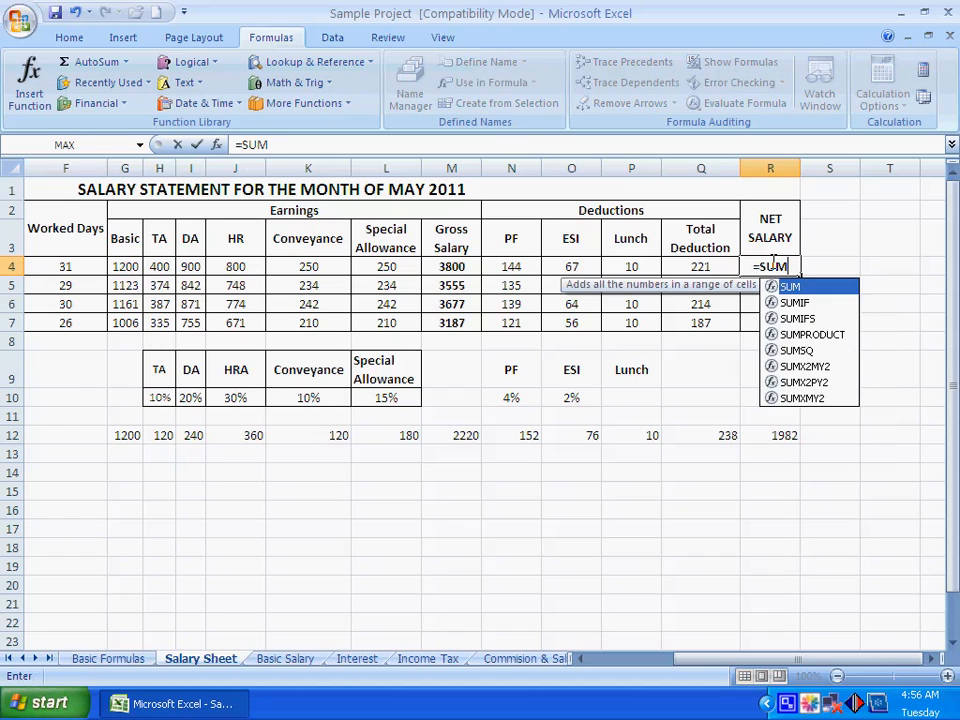
left_click(456, 267)
type("-")
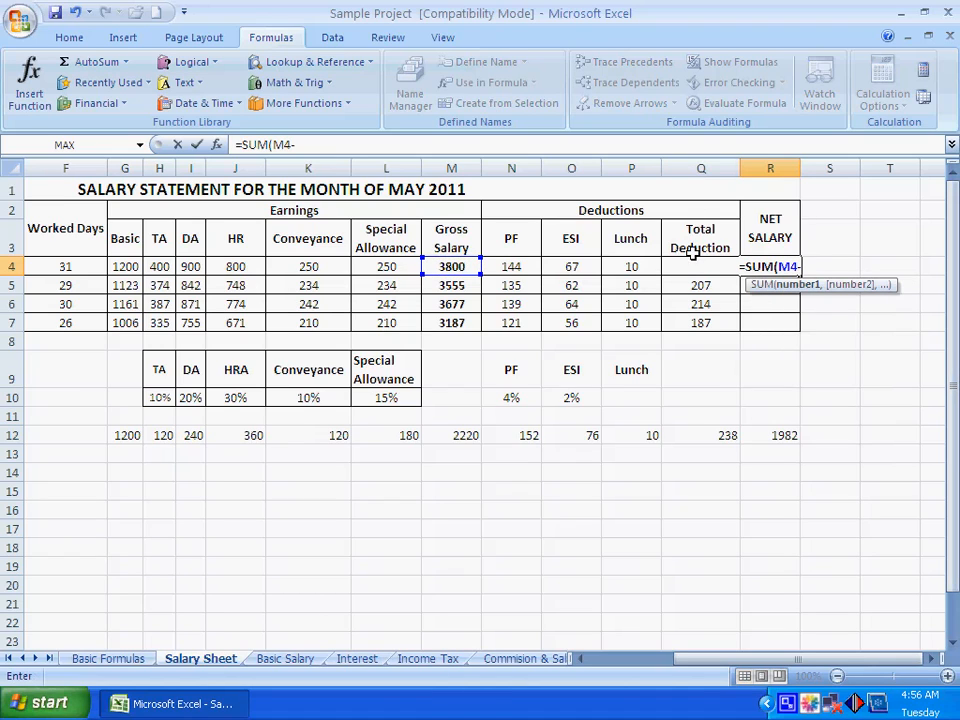
type("1")
key("BackSpace")
type("Q4)")
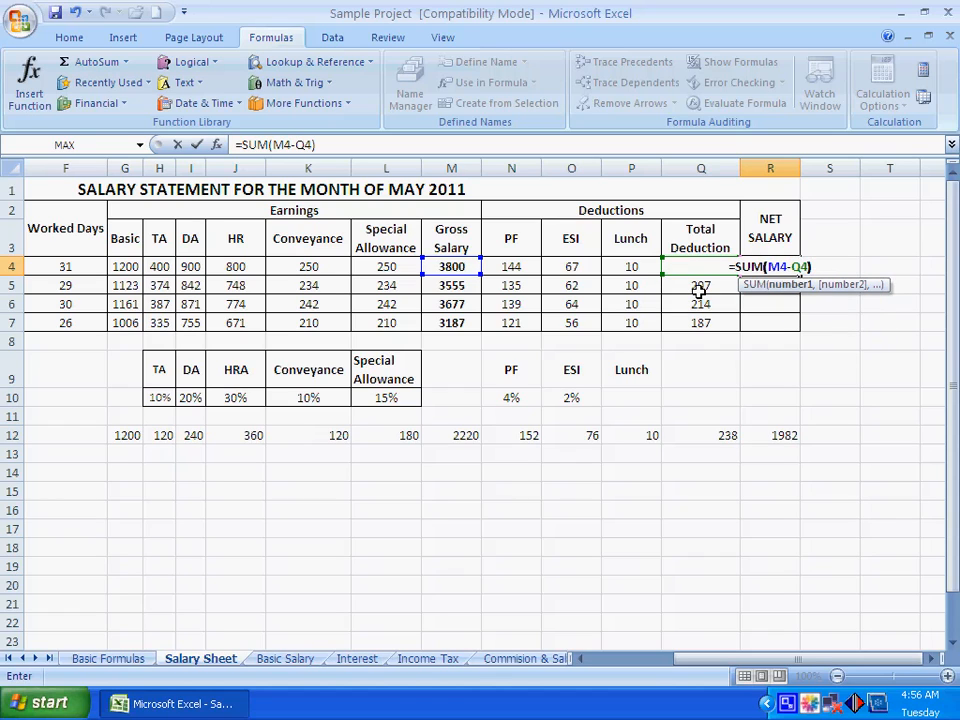
key("Return")
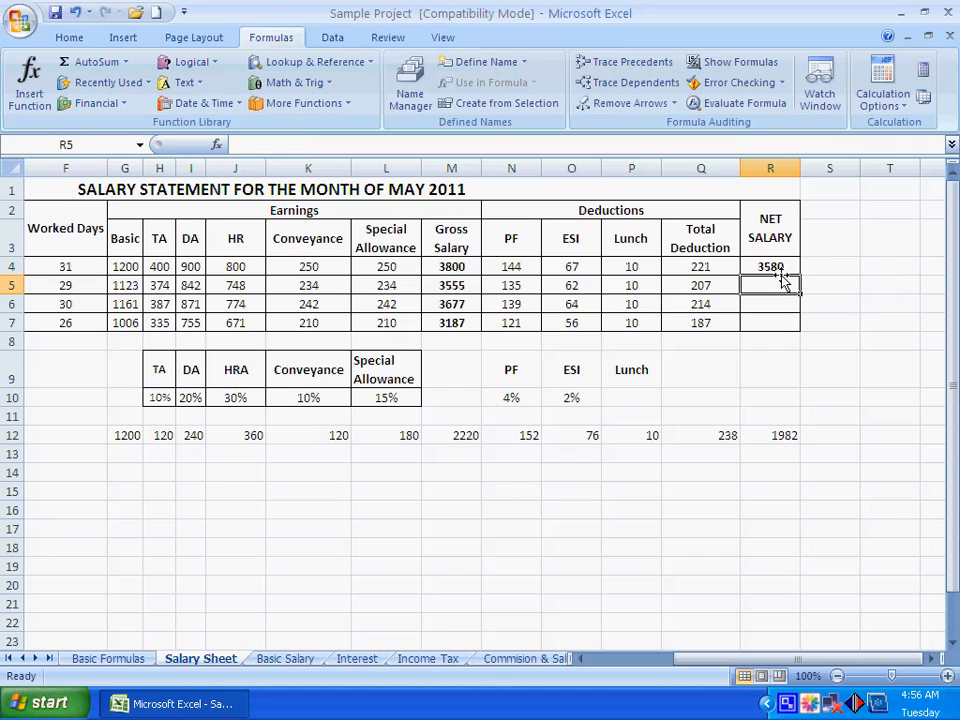
Fill the Net Salary formula from R4 down to the other three employees in R5:R7 and save the workbook
left_click(780, 266)
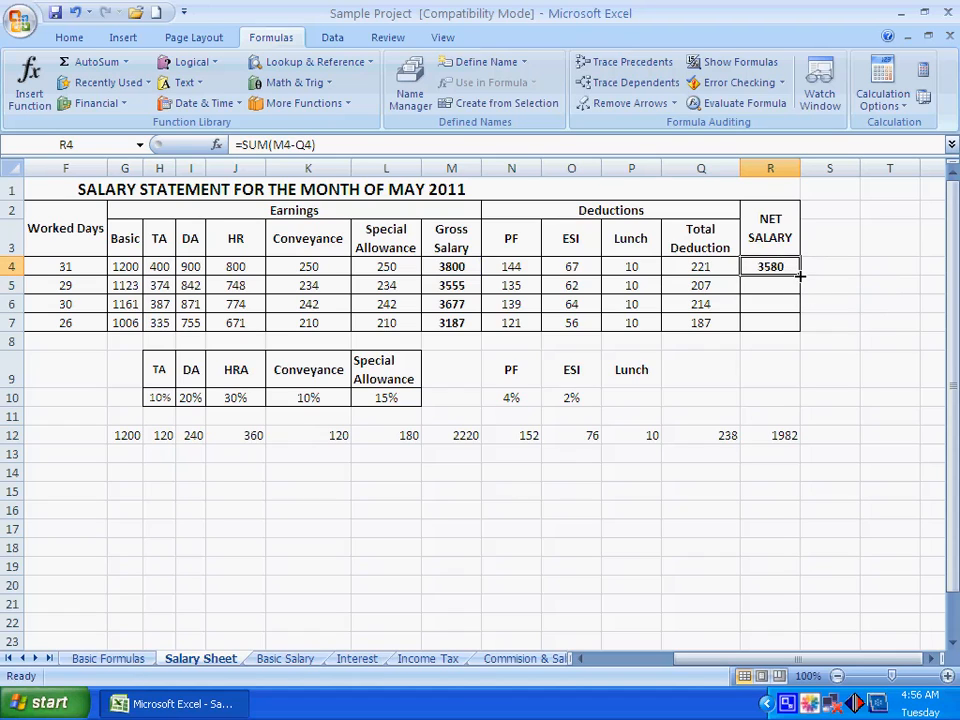
left_click_drag(803, 275, 801, 326)
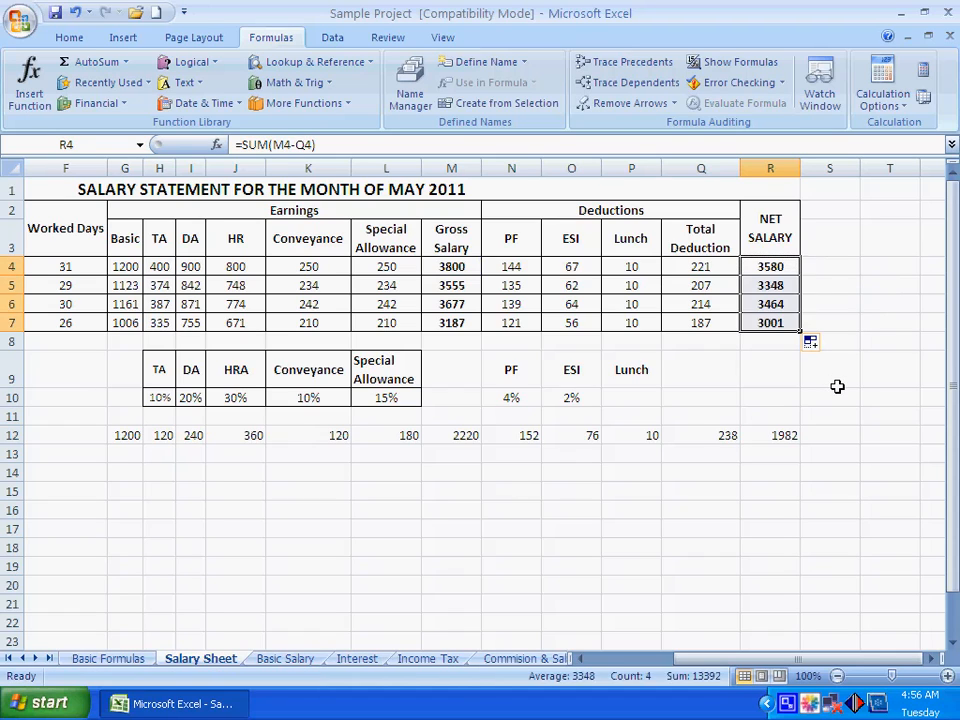
left_click(838, 384)
key("ctrl+s")
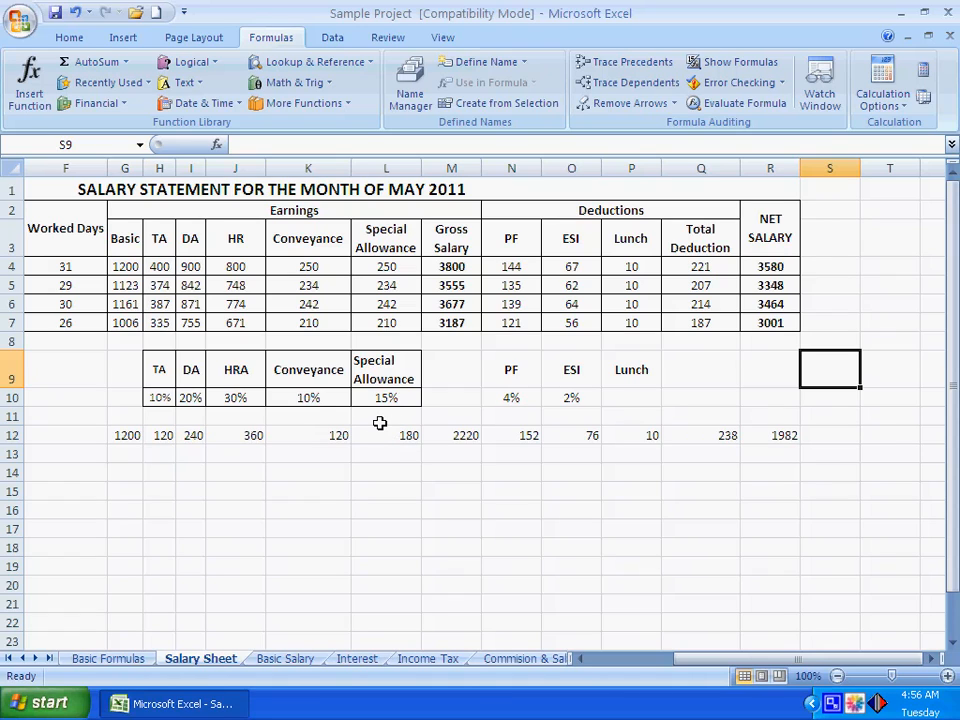
Examine the percentage-based TA, DA, HRA, Conveyance and Special Allowance formulas in H12:L12 and the gross salary sum in M12
left_click(158, 434)
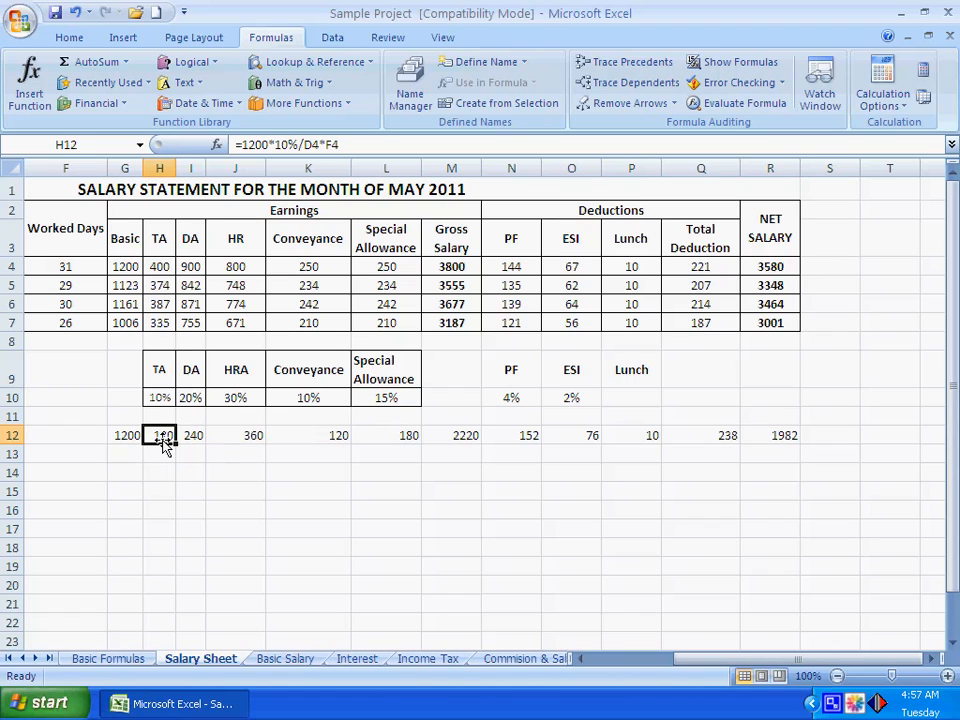
double_click(163, 440)
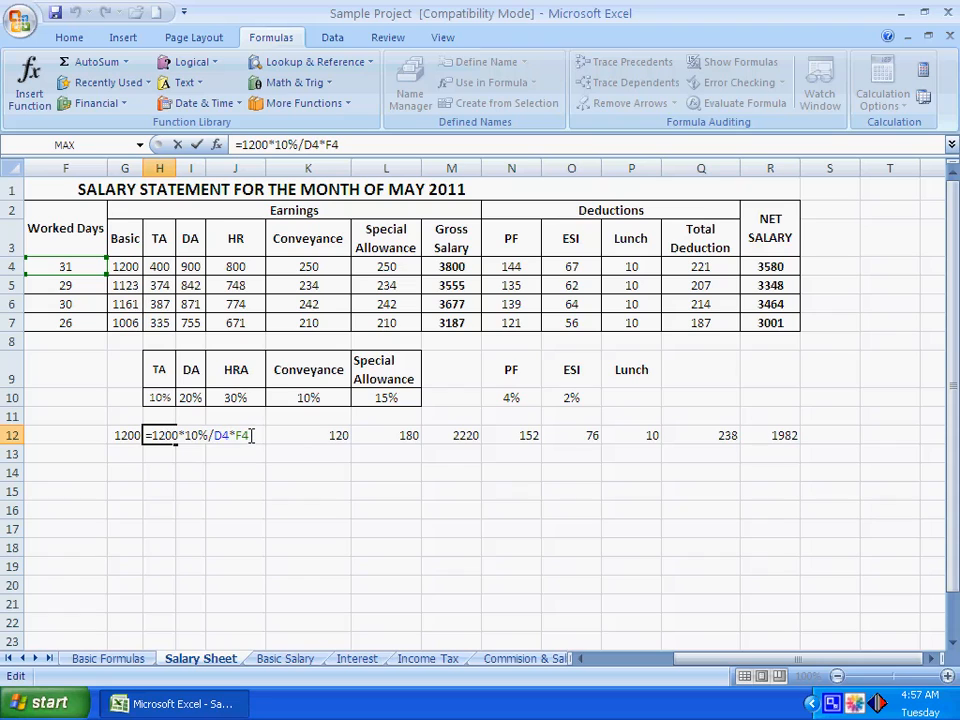
left_click_drag(252, 435, 225, 435)
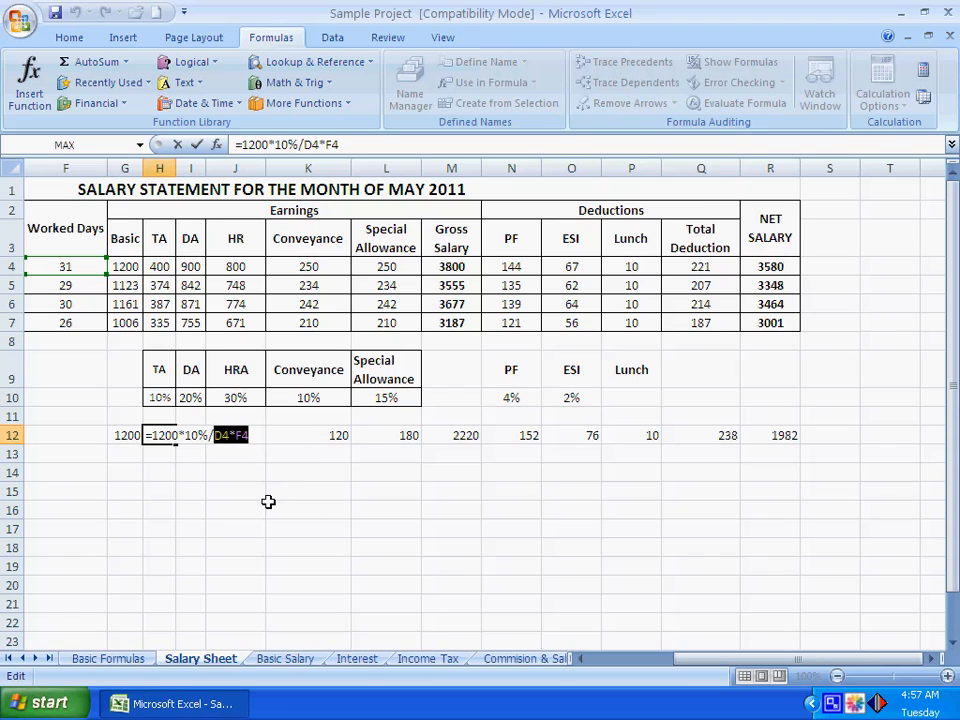
key("Return")
left_click(192, 432)
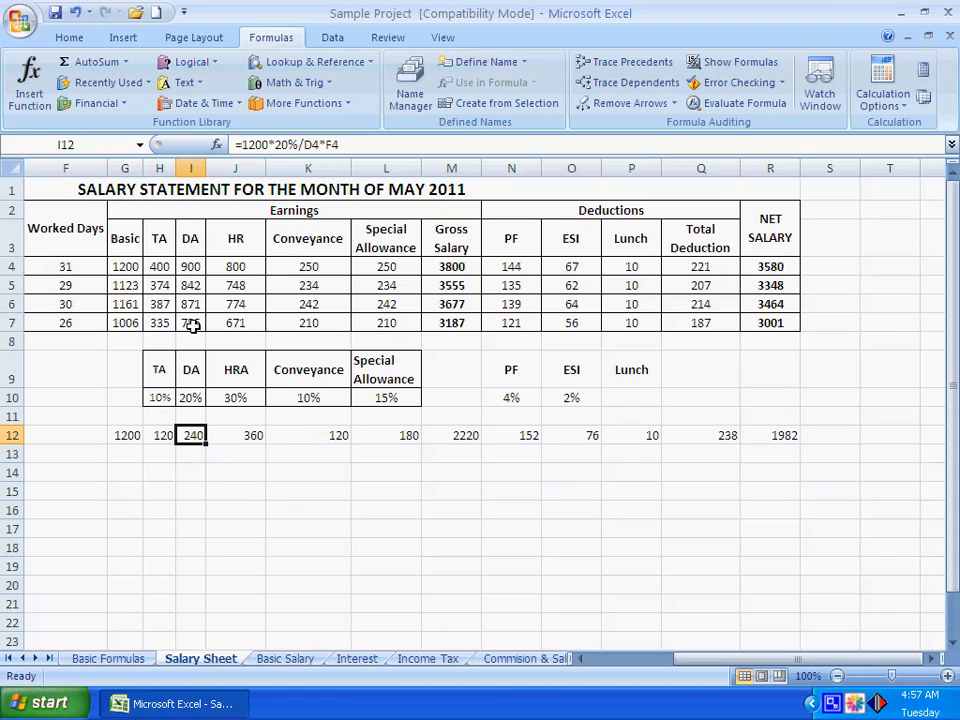
double_click(191, 433)
key("Escape")
left_click(242, 437)
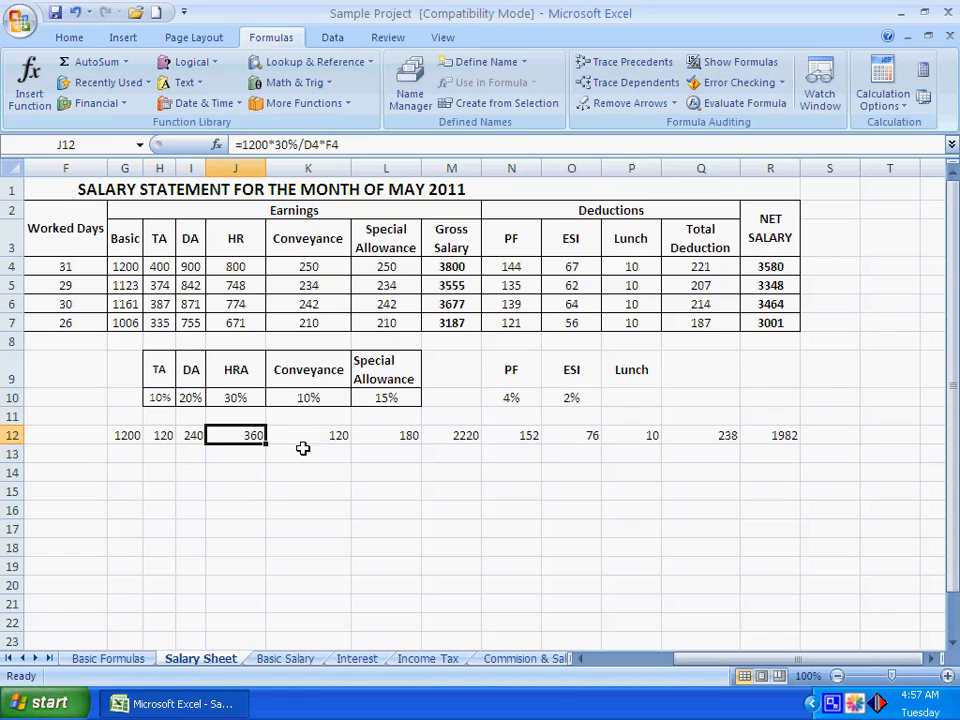
left_click(334, 435)
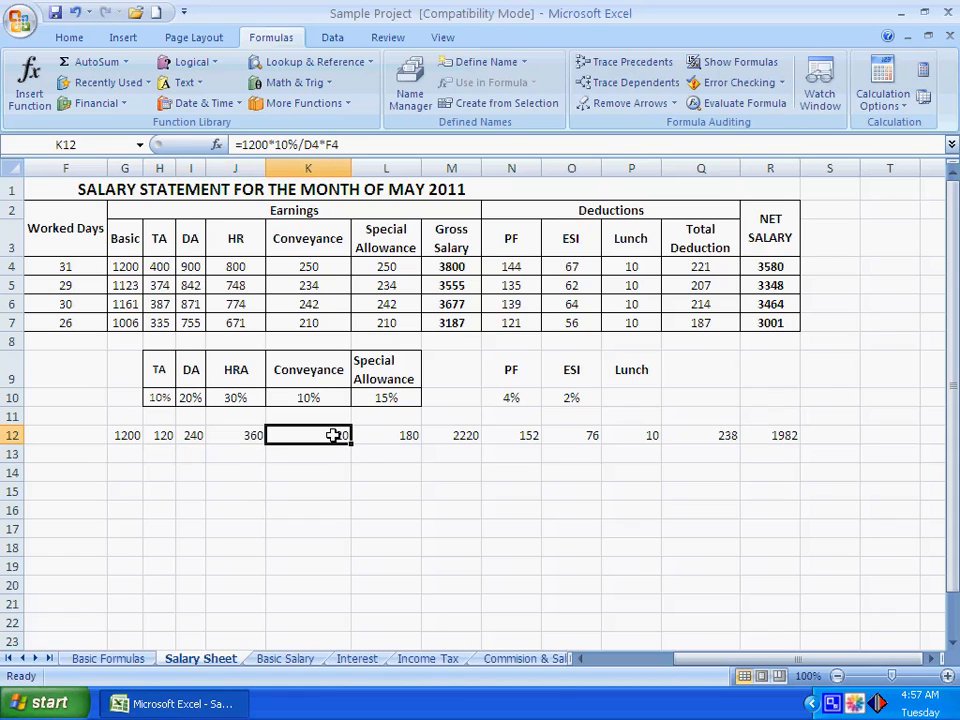
left_click(395, 438)
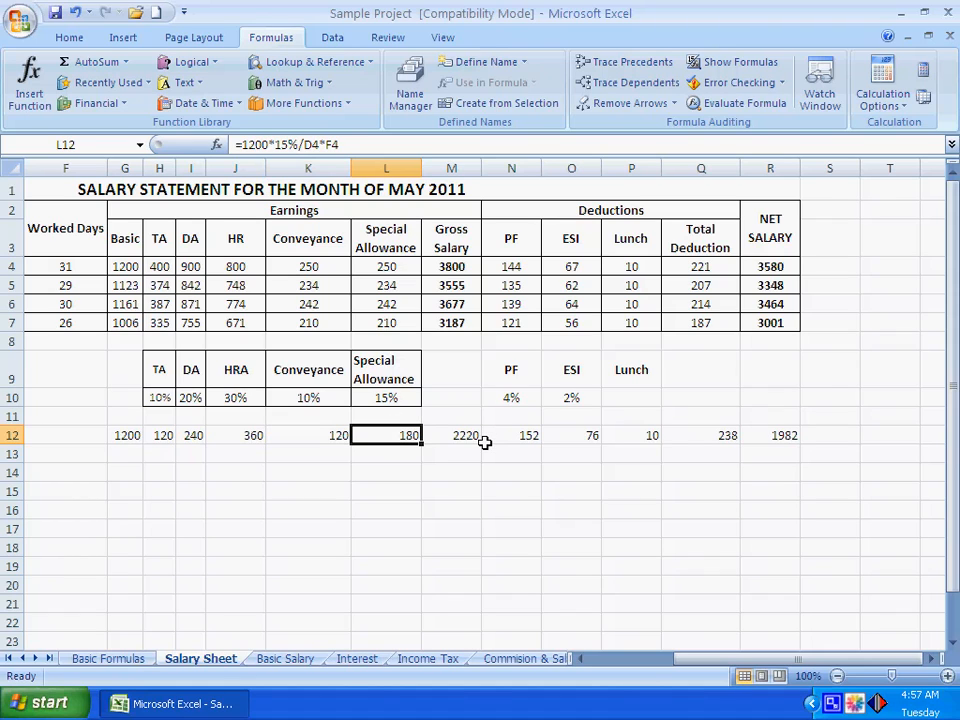
left_click_drag(126, 434, 381, 435)
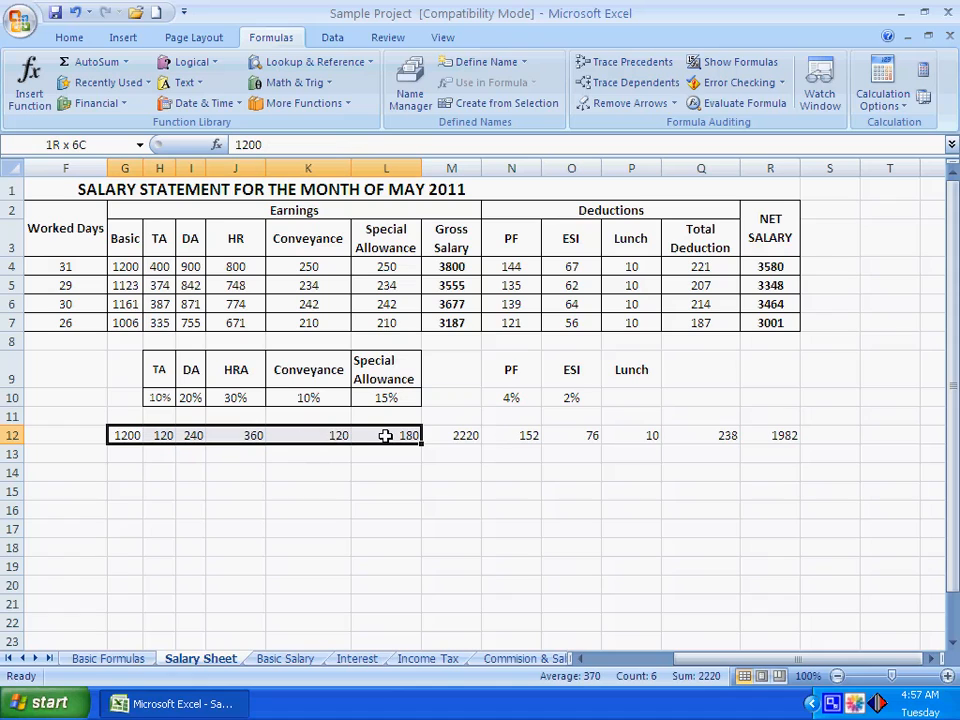
left_click(451, 435)
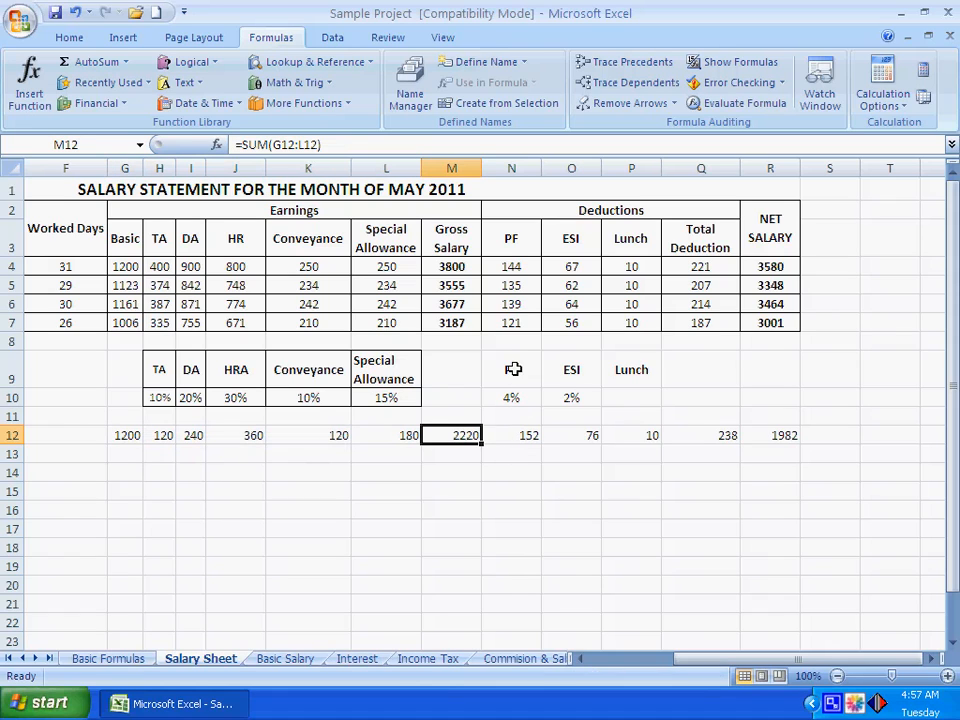
Examine the sample row's PF, ESI, Lunch and total deduction cells in N12:Q12 and how net salary in R12 derives from gross salary
left_click(525, 436)
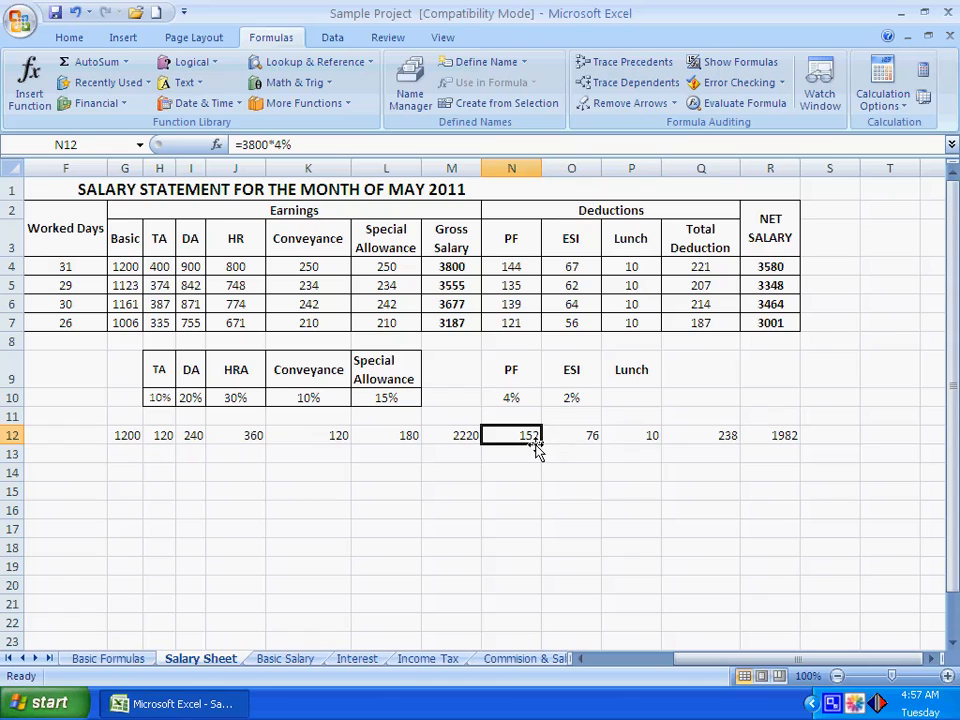
left_click(590, 436)
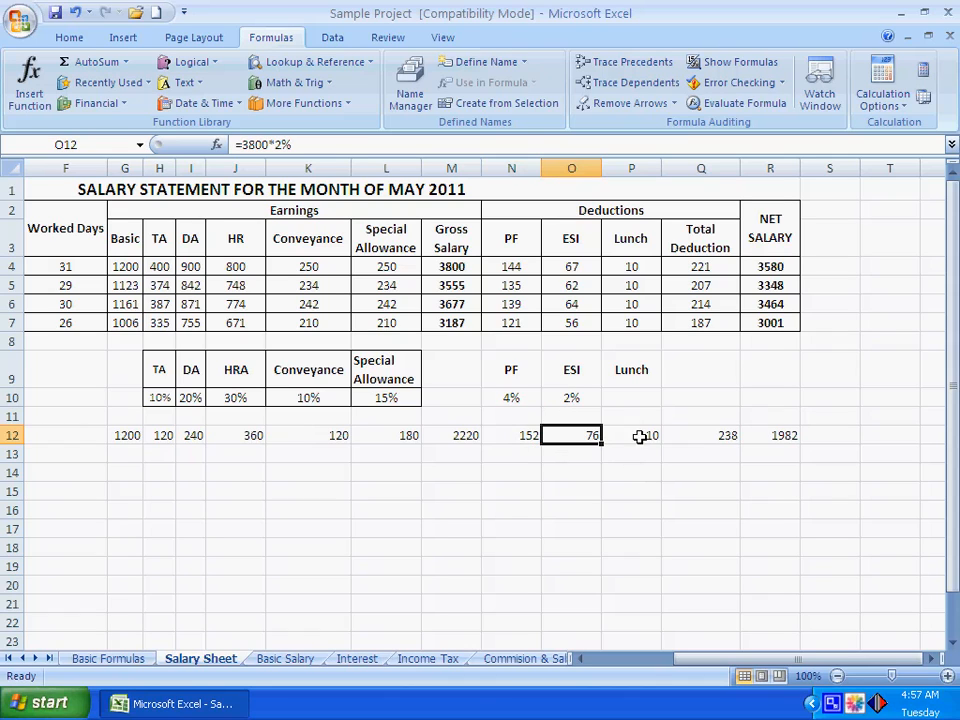
left_click(638, 436)
left_click_drag(539, 437, 645, 436)
left_click(716, 437)
left_click(785, 437)
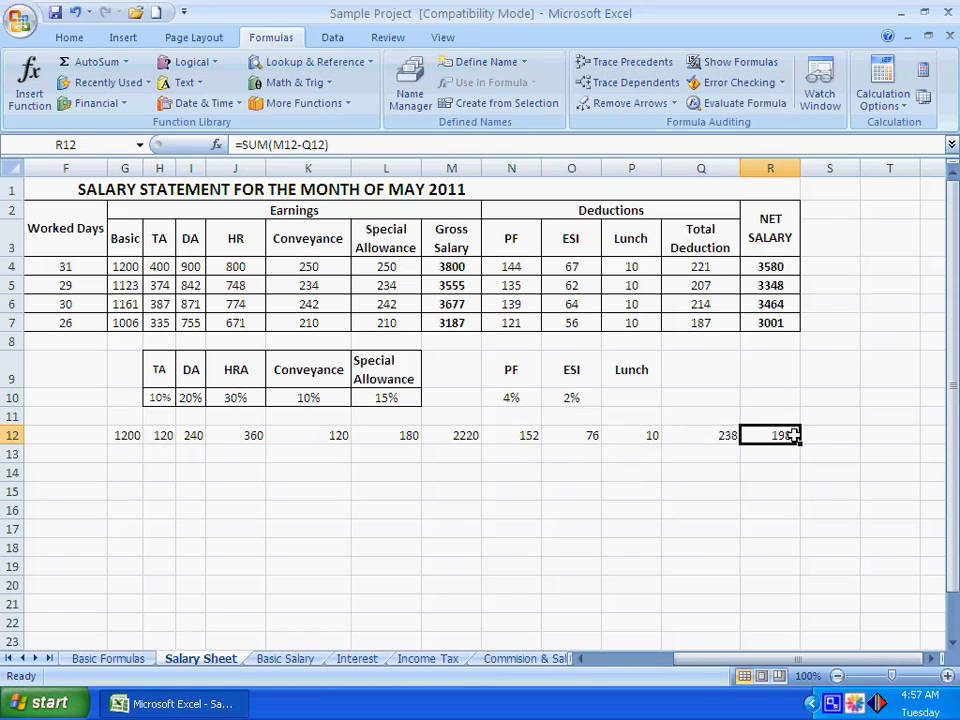
left_click(456, 437)
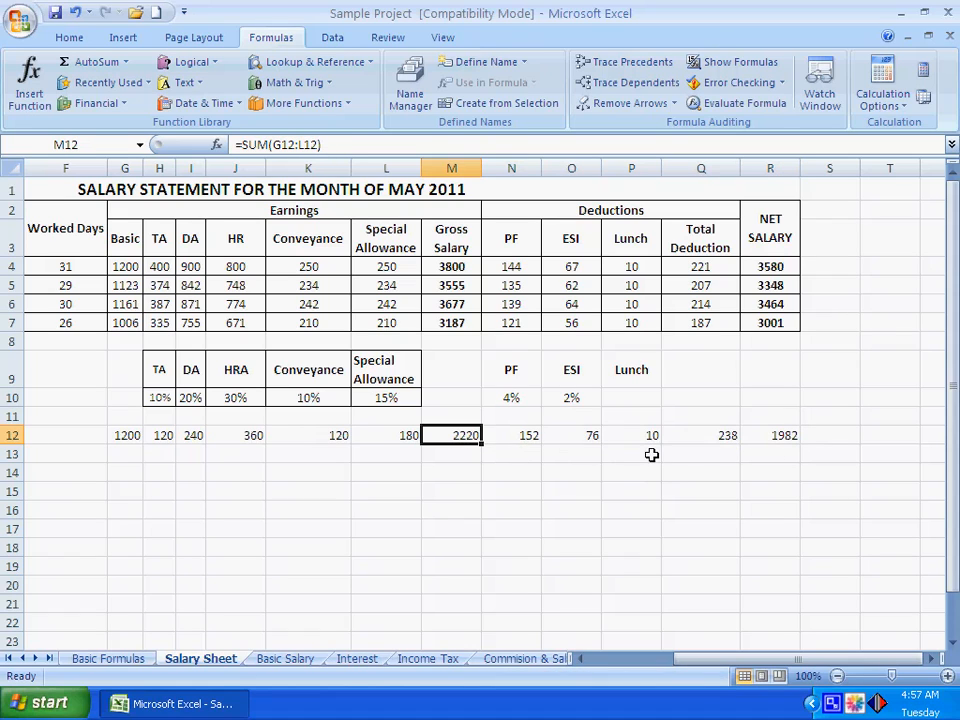
left_click(727, 437)
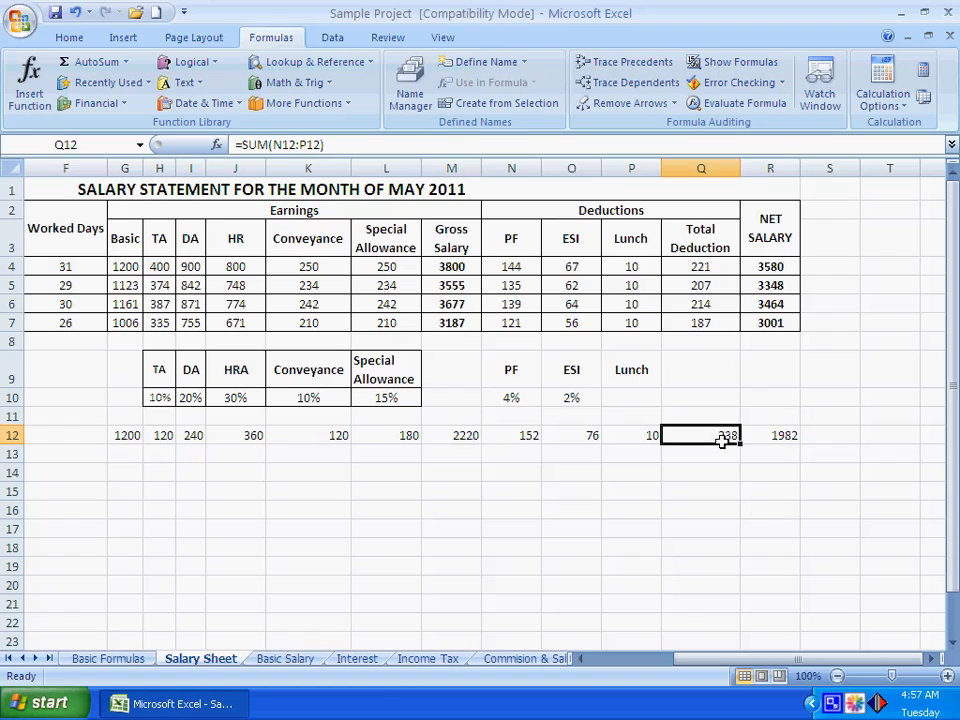
left_click(788, 435)
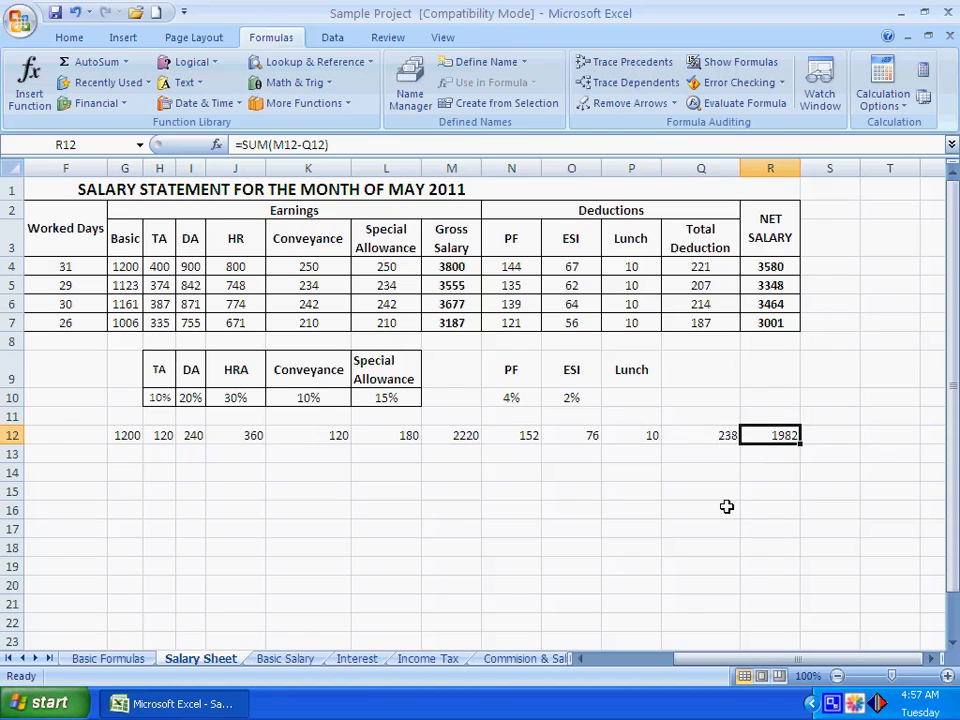
left_click(446, 508)
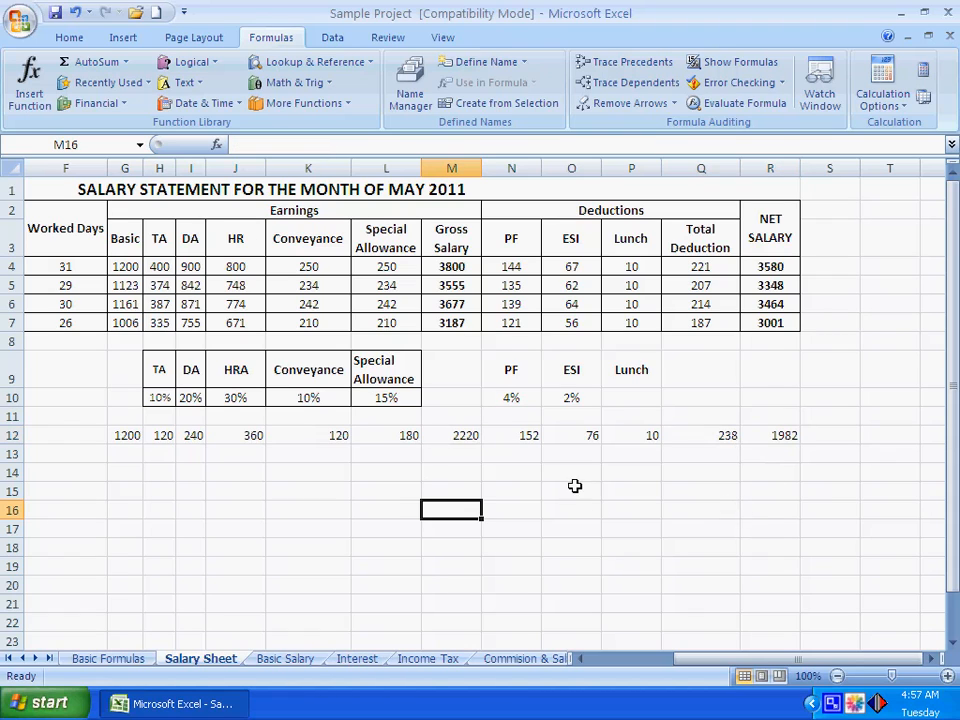